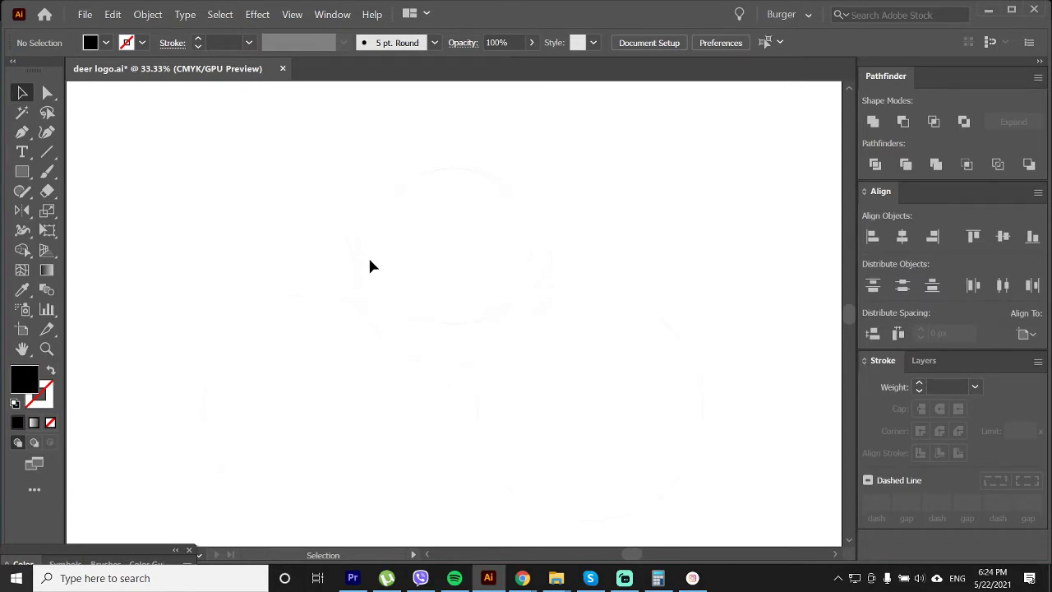
Look through the View menu options.
click(292, 15)
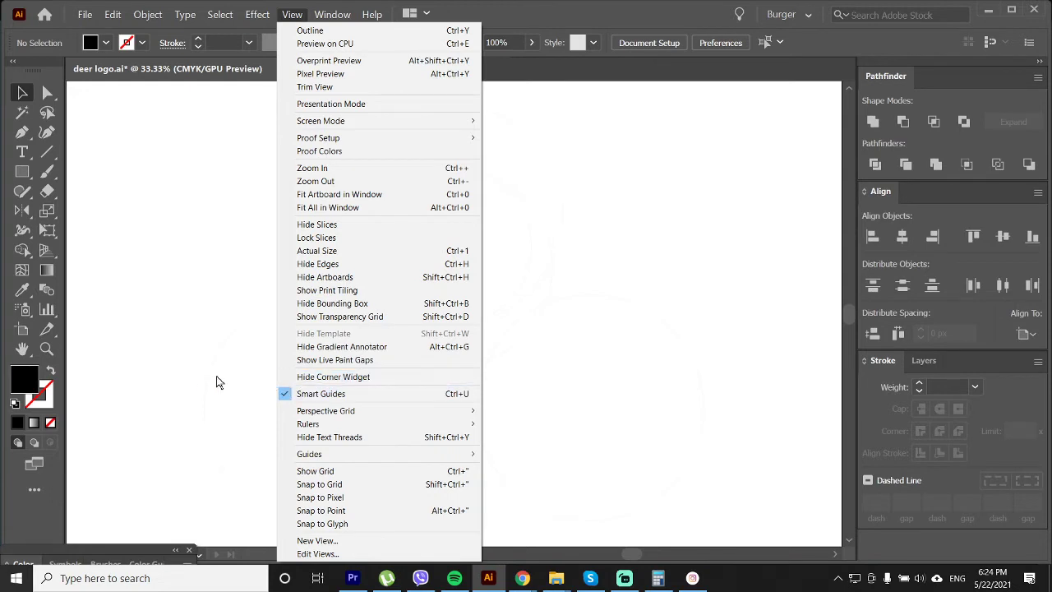
Set the fill to none and the stroke to black with a 20 pt weight.
click(50, 423)
click(50, 423)
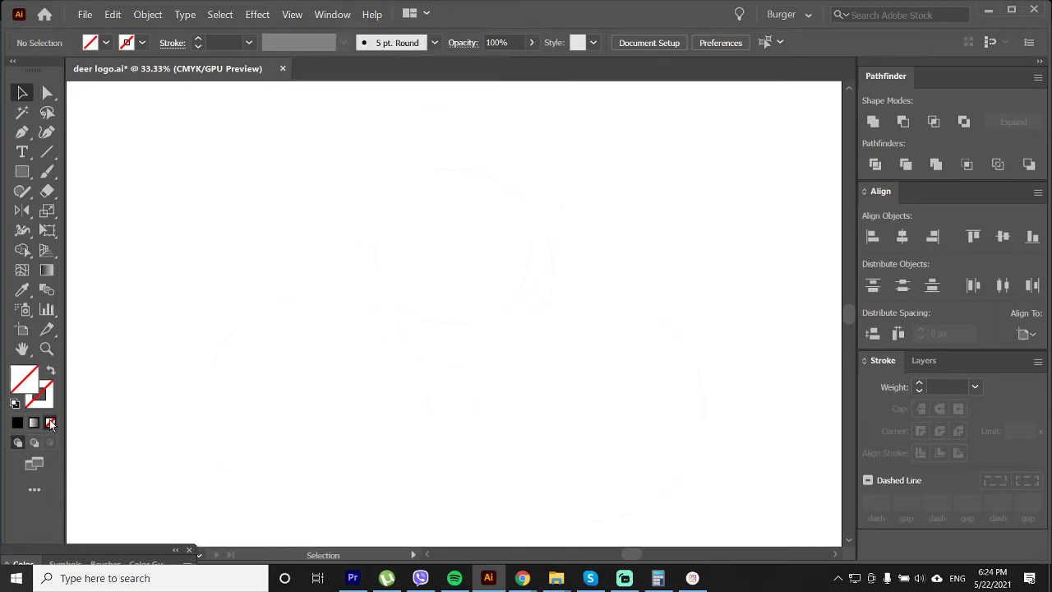
click(47, 402)
click(17, 422)
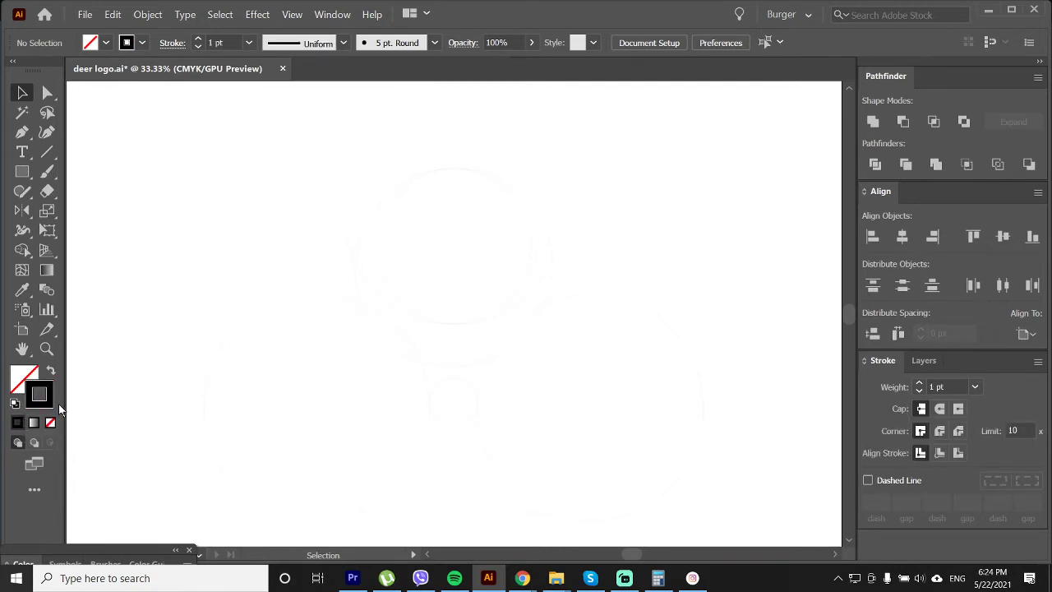
click(251, 44)
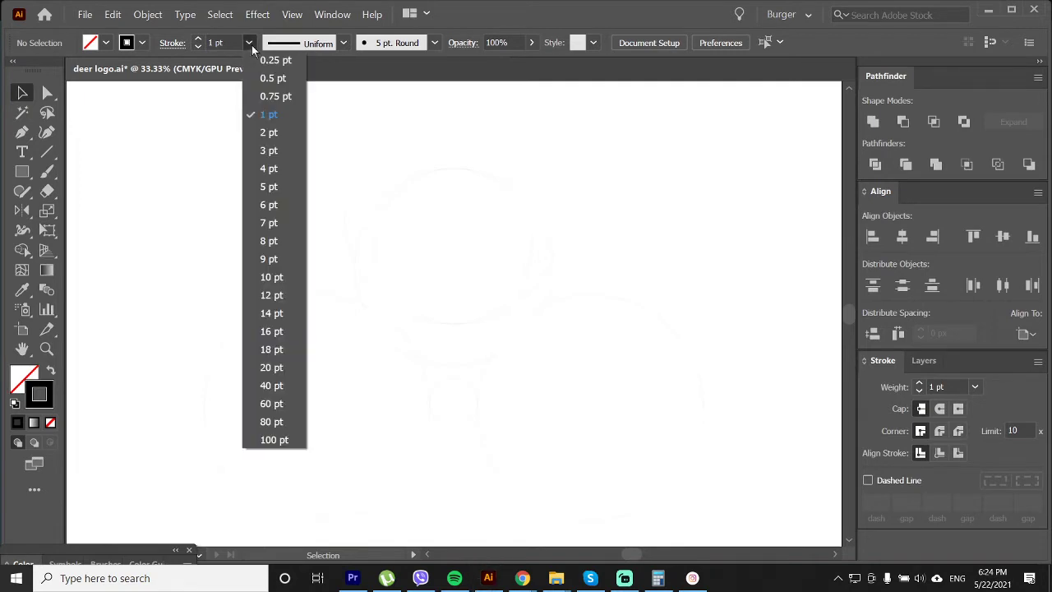
click(271, 367)
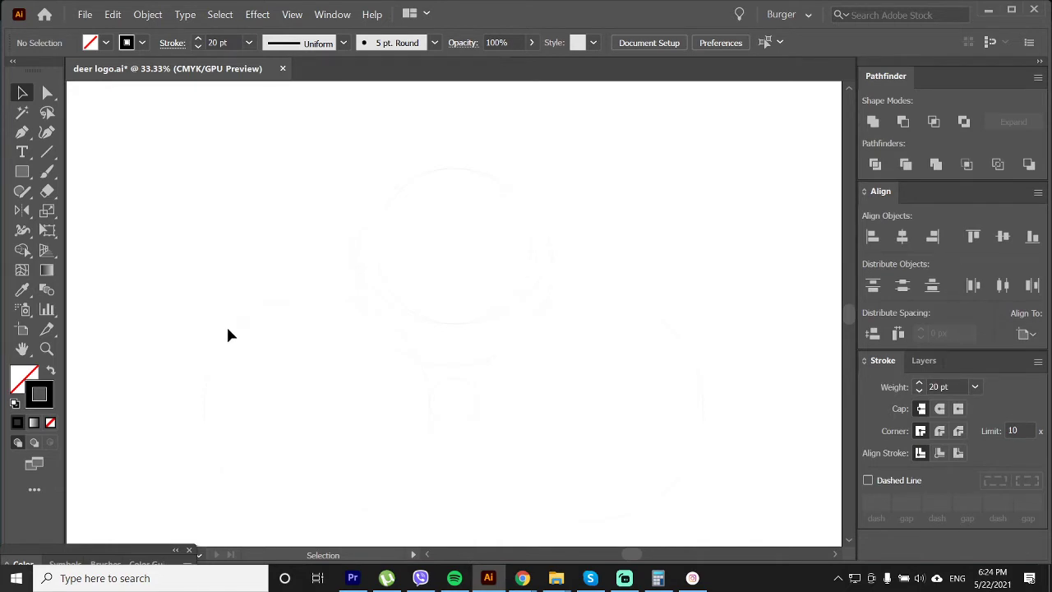
Draw a small circle at the page centre with the Ellipse tool and copy it to the left.
click(32, 175)
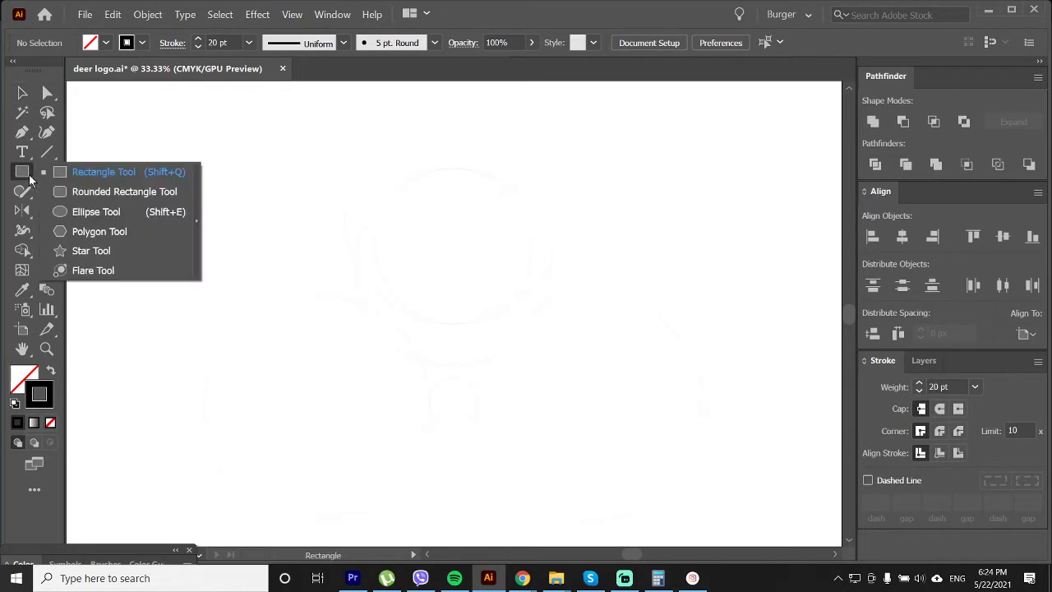
click(79, 210)
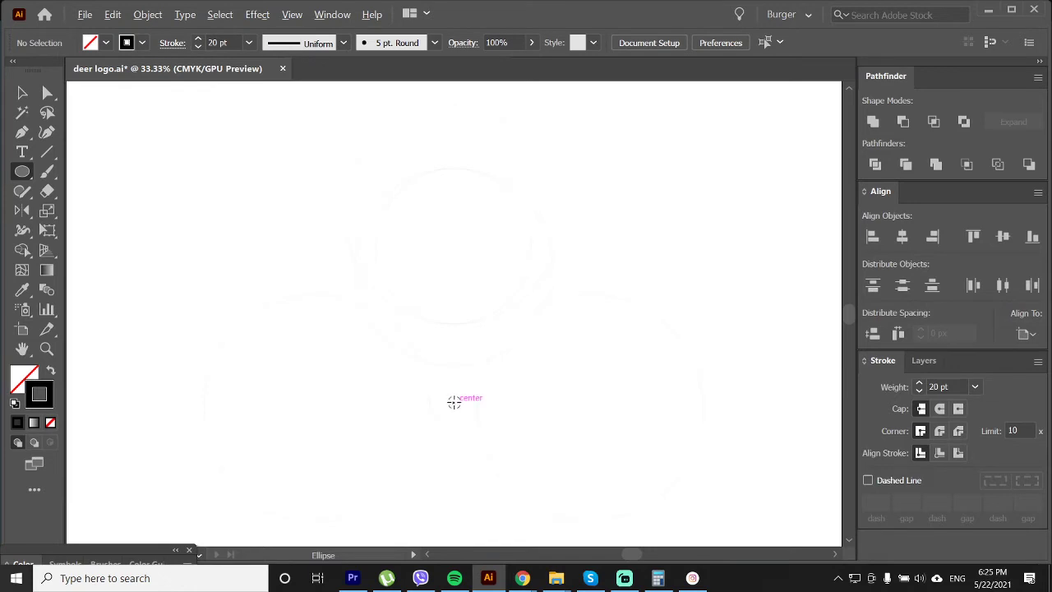
drag(453, 401, 477, 427)
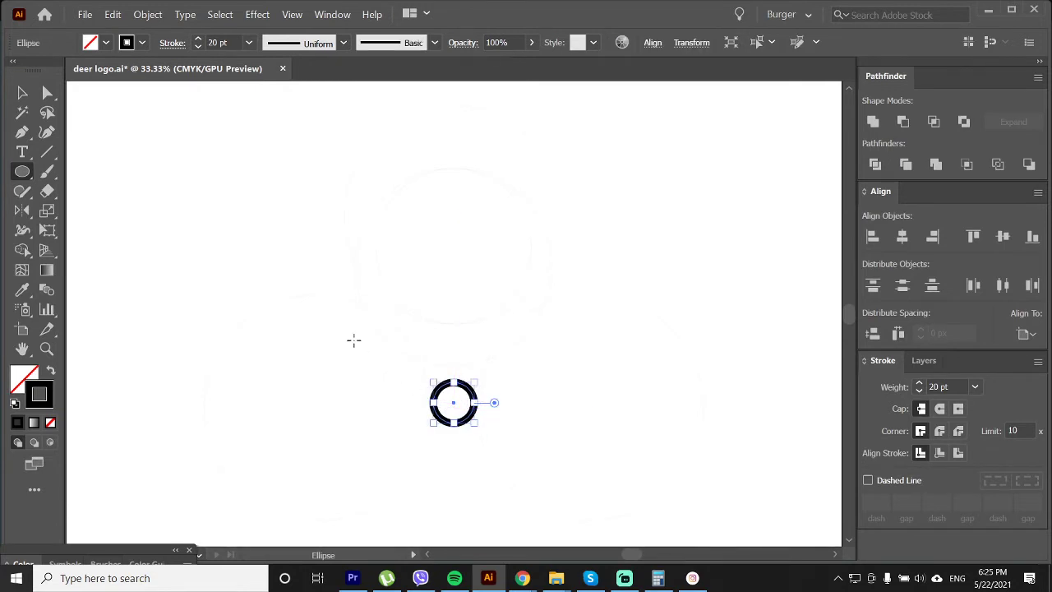
click(23, 93)
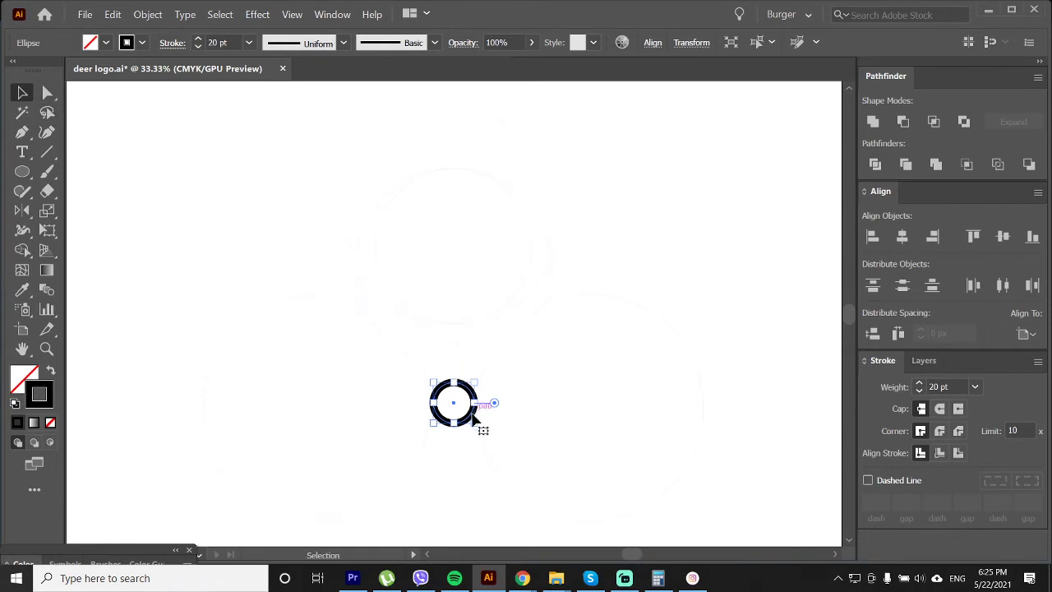
drag(470, 423, 428, 424)
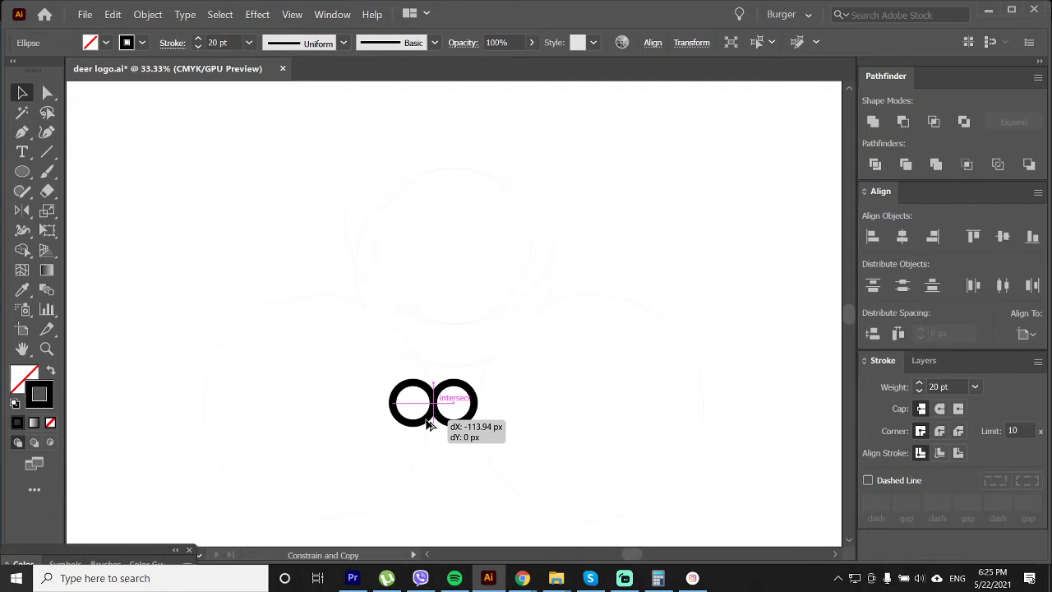
Enlarge the left copy to 442 px and place another large copy right of the small circle.
drag(427, 423, 427, 422)
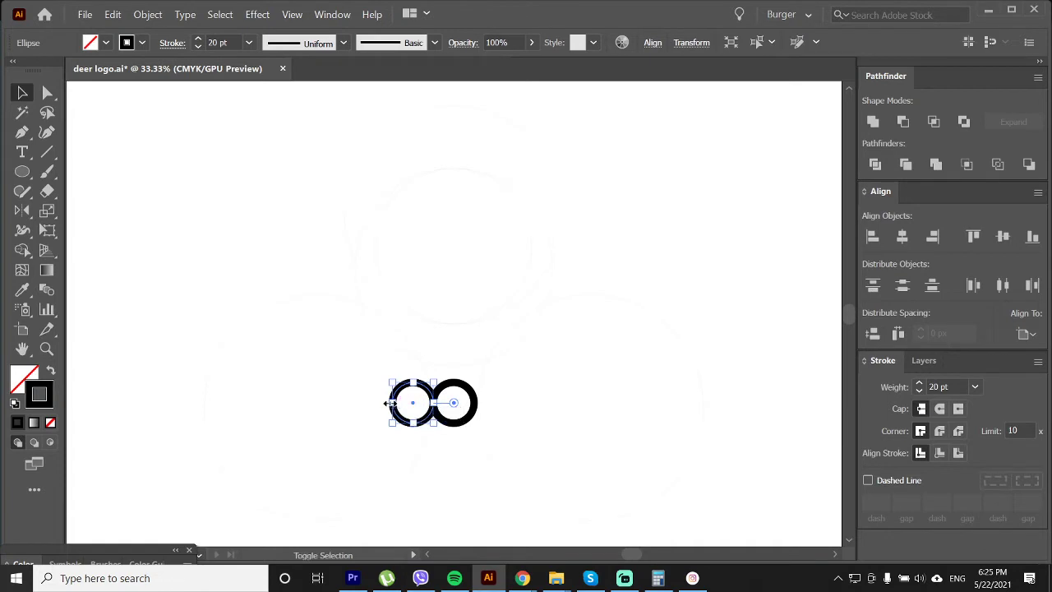
drag(392, 403, 203, 405)
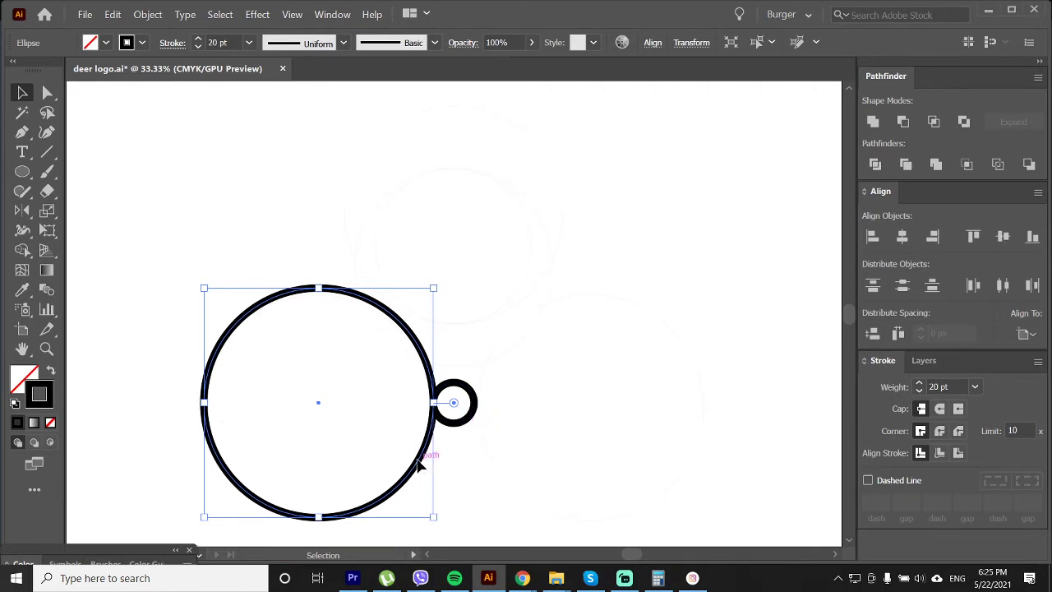
drag(419, 465, 690, 462)
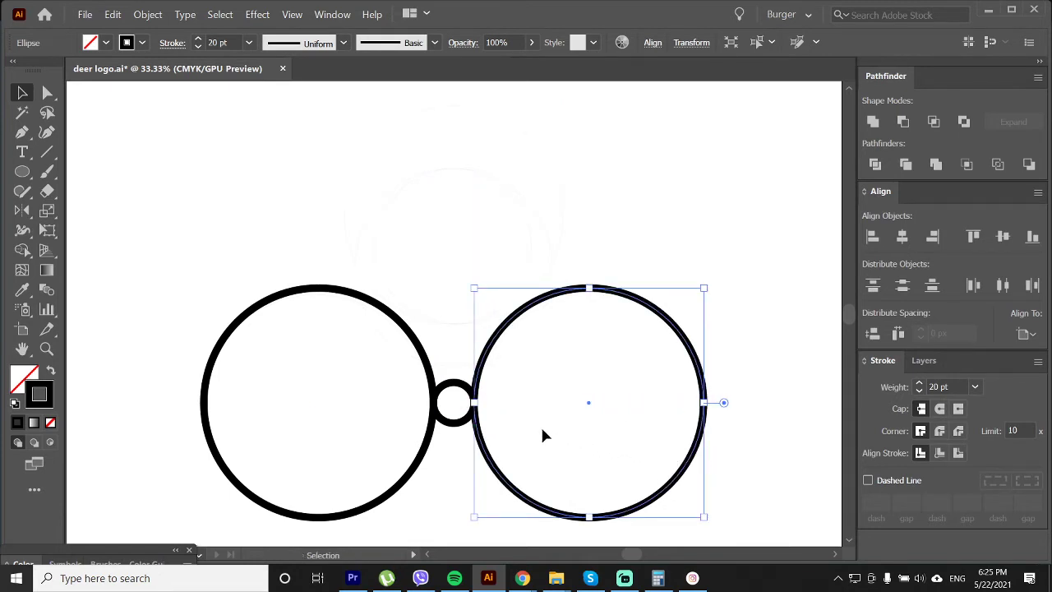
click(493, 415)
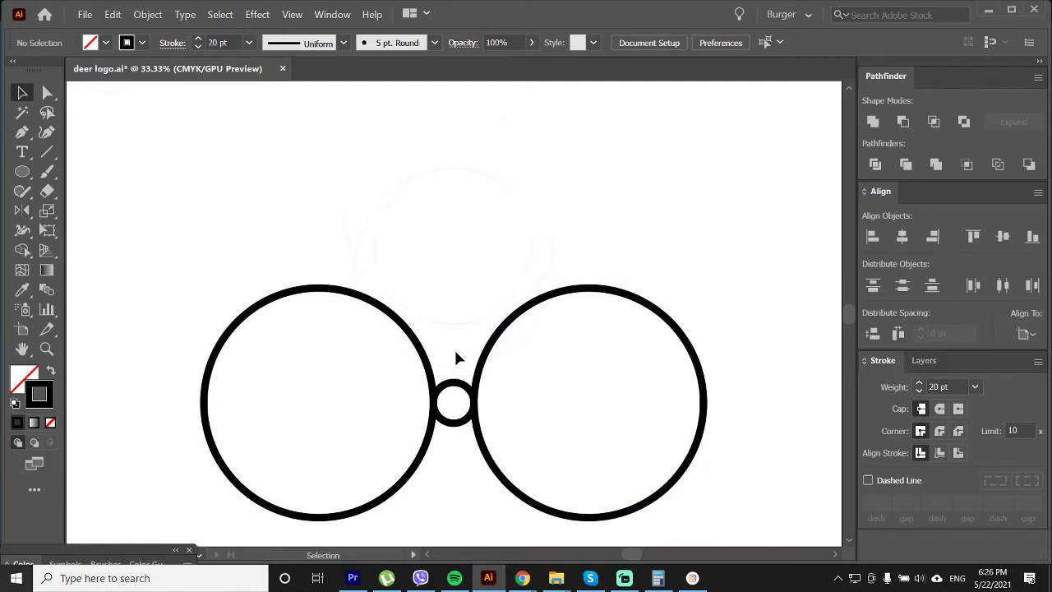
Copy the right large circle up above the centre and shrink it slightly to about 601 px.
click(553, 515)
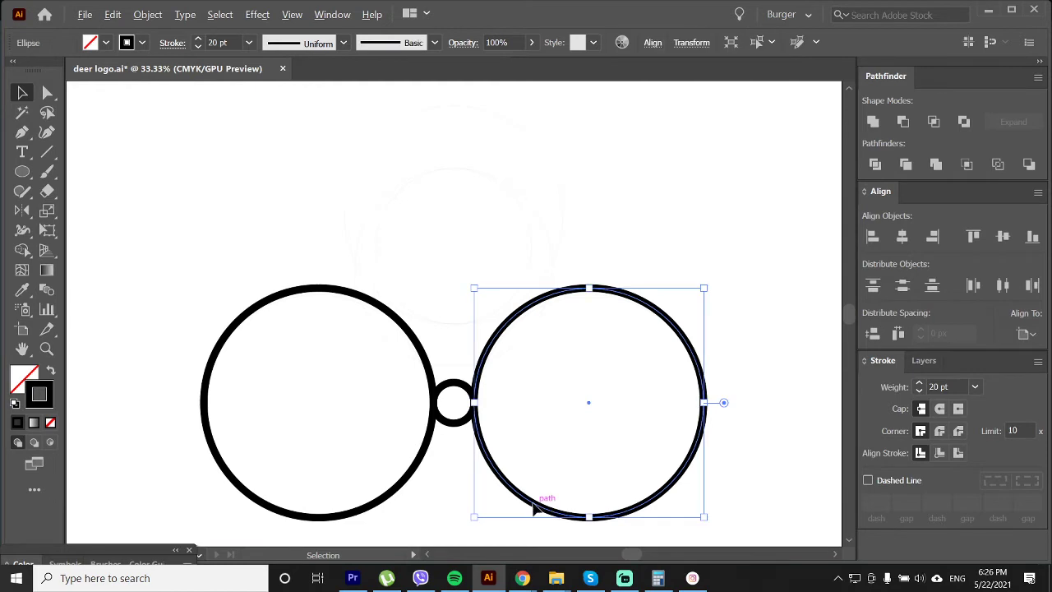
drag(539, 507, 399, 345)
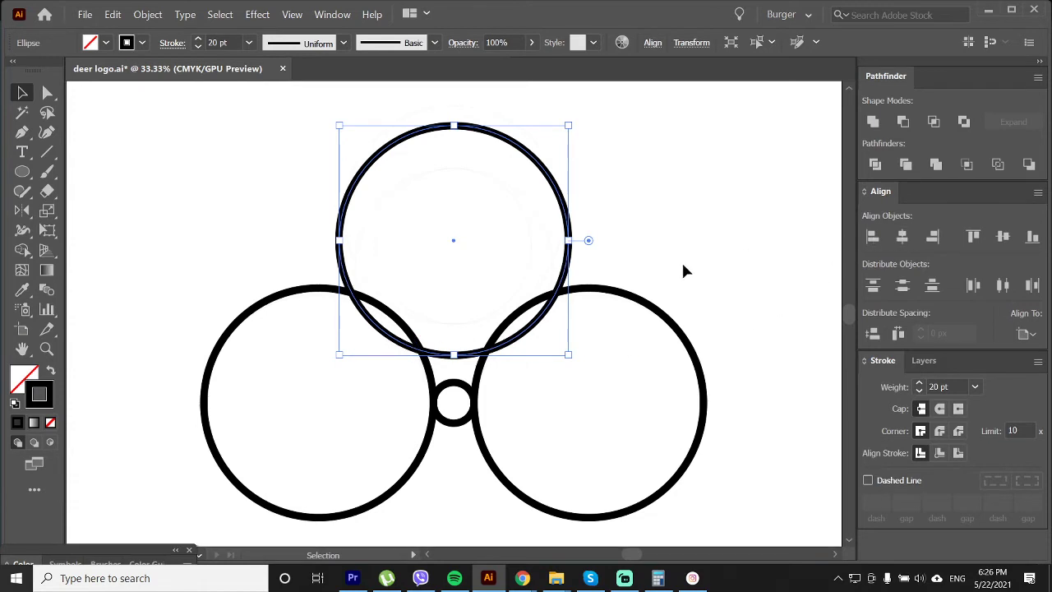
click(482, 322)
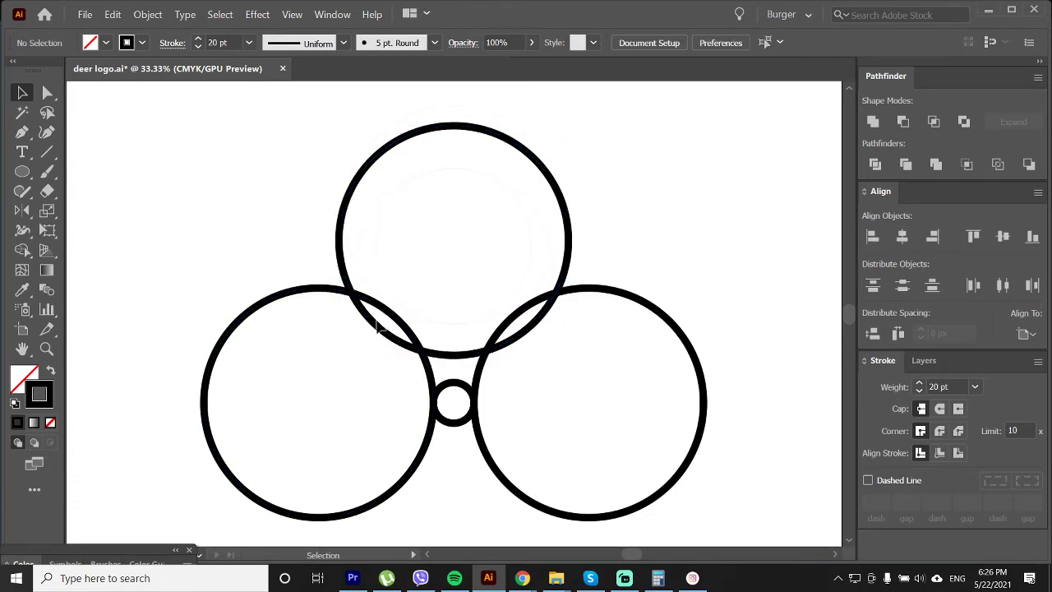
click(460, 359)
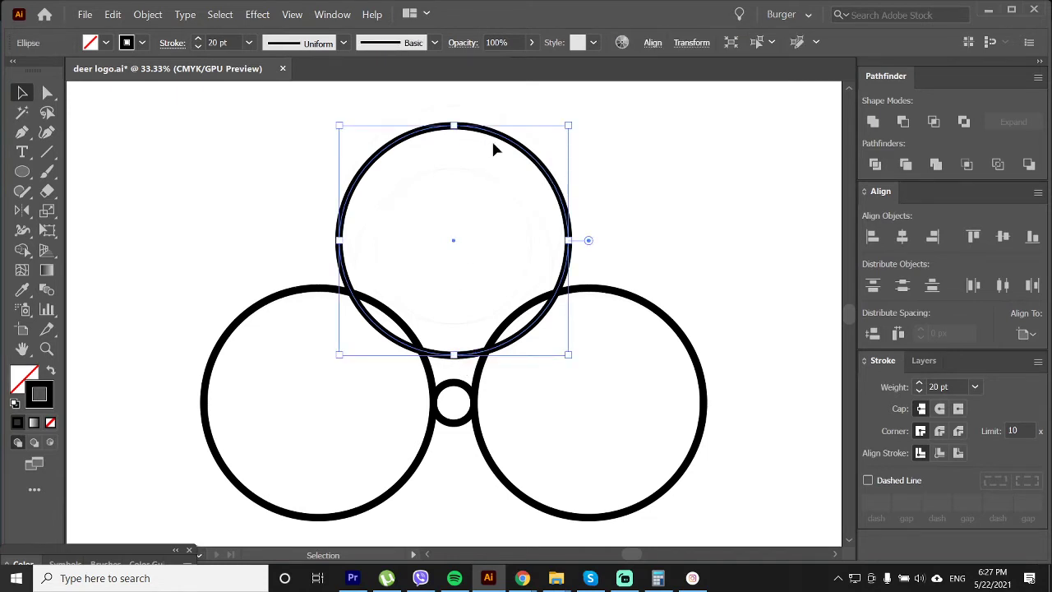
drag(454, 127, 469, 152)
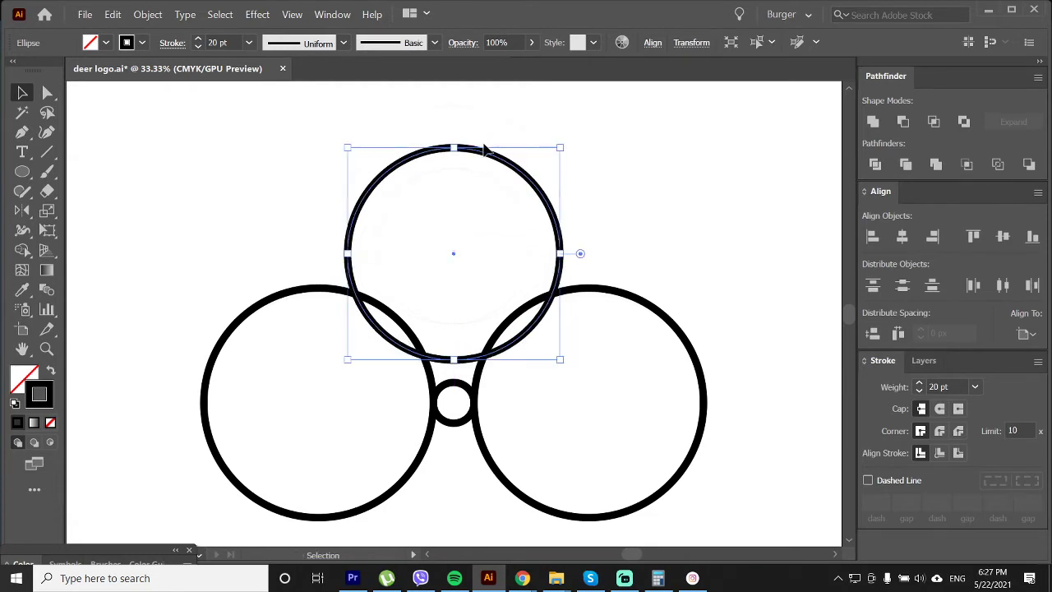
click(507, 150)
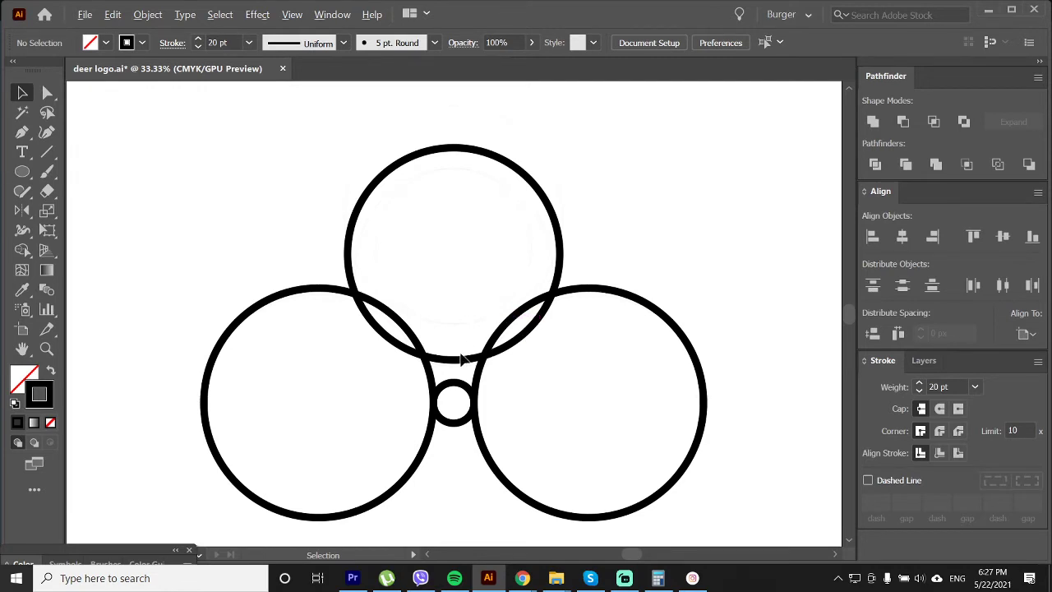
Copy the top circle straight upward and resize the raised copy from its top.
drag(463, 362, 462, 315)
drag(454, 101, 463, 94)
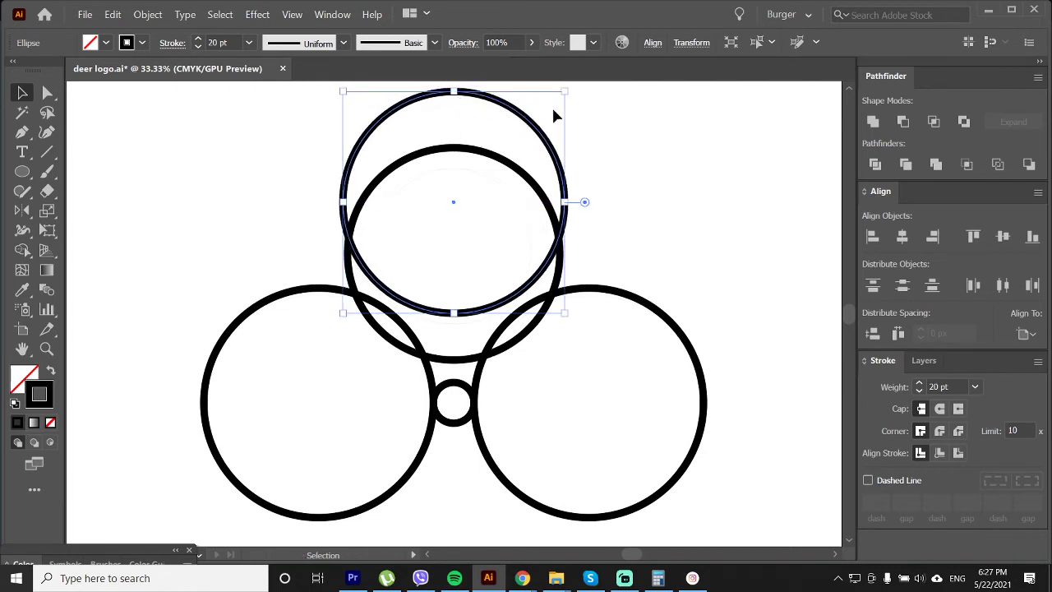
click(559, 108)
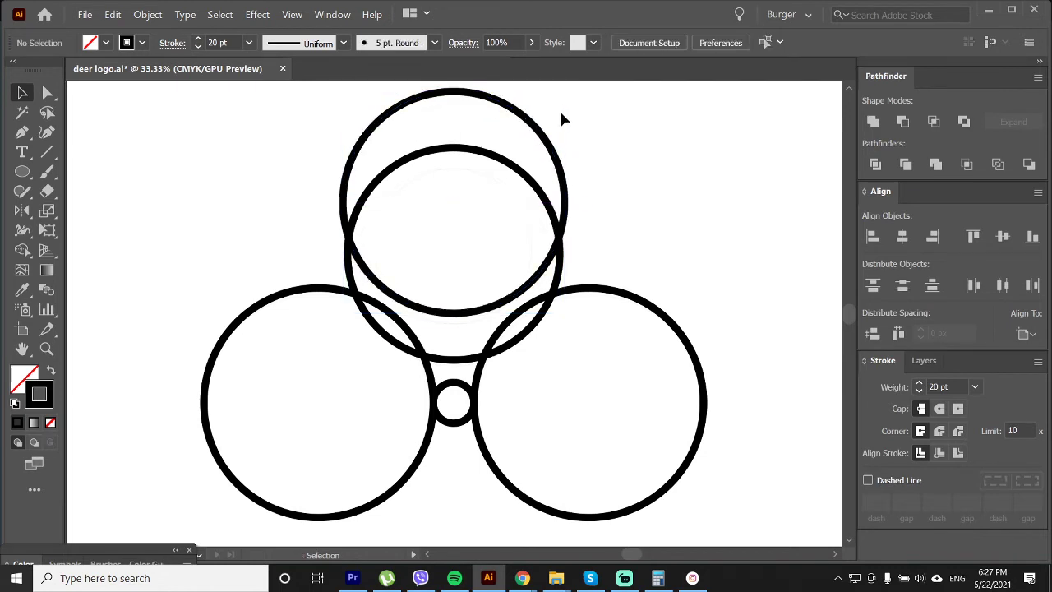
Shrink the upper circle into a smaller circle nested inside the top one.
click(459, 99)
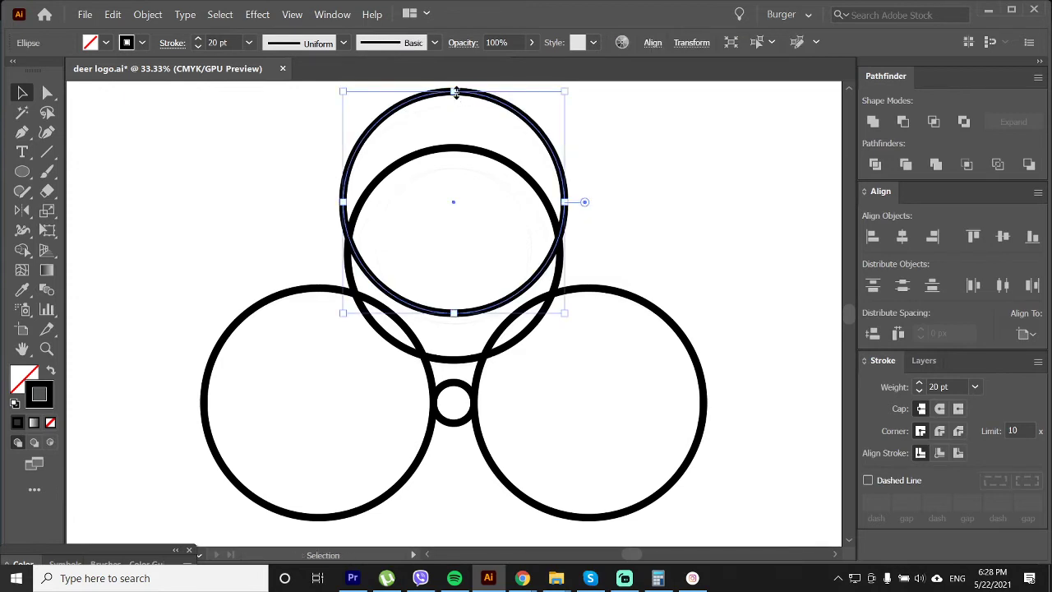
drag(456, 97, 456, 164)
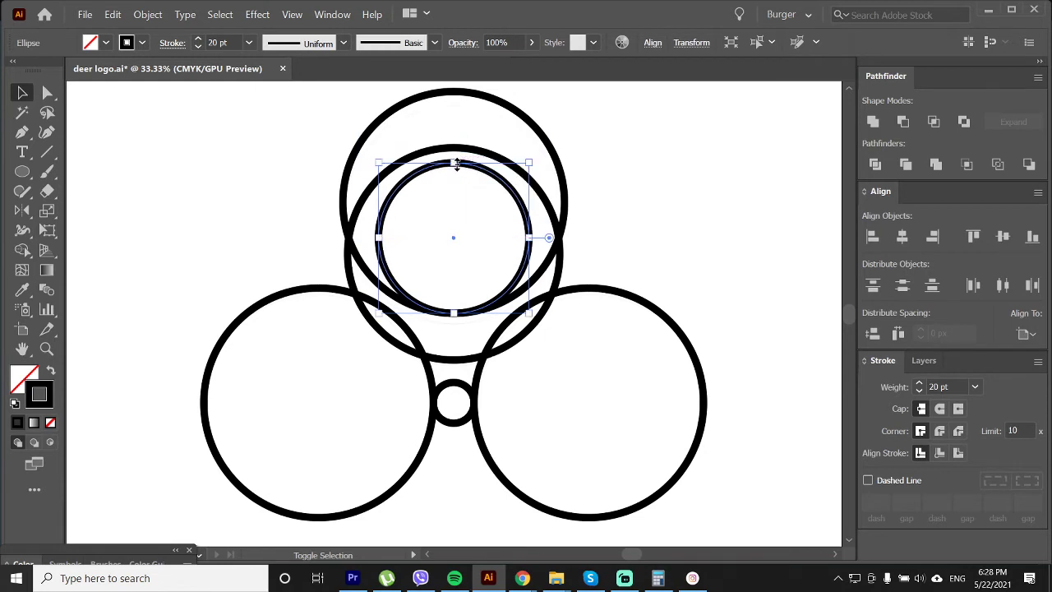
click(592, 160)
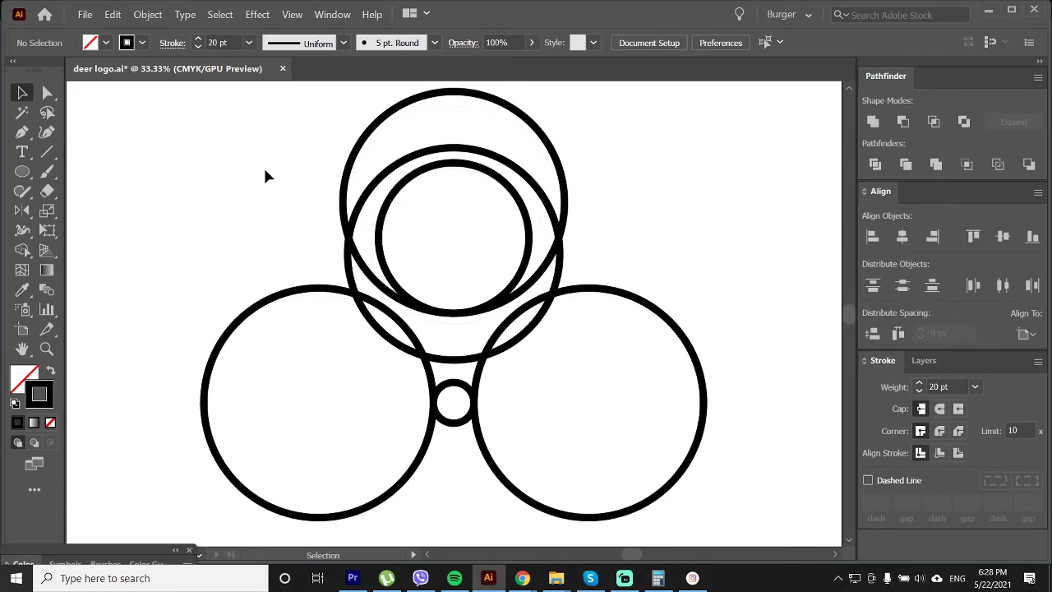
Select all circles and use Shape Builder to merge the small circle with the gap above and the right lens region.
drag(227, 157, 655, 420)
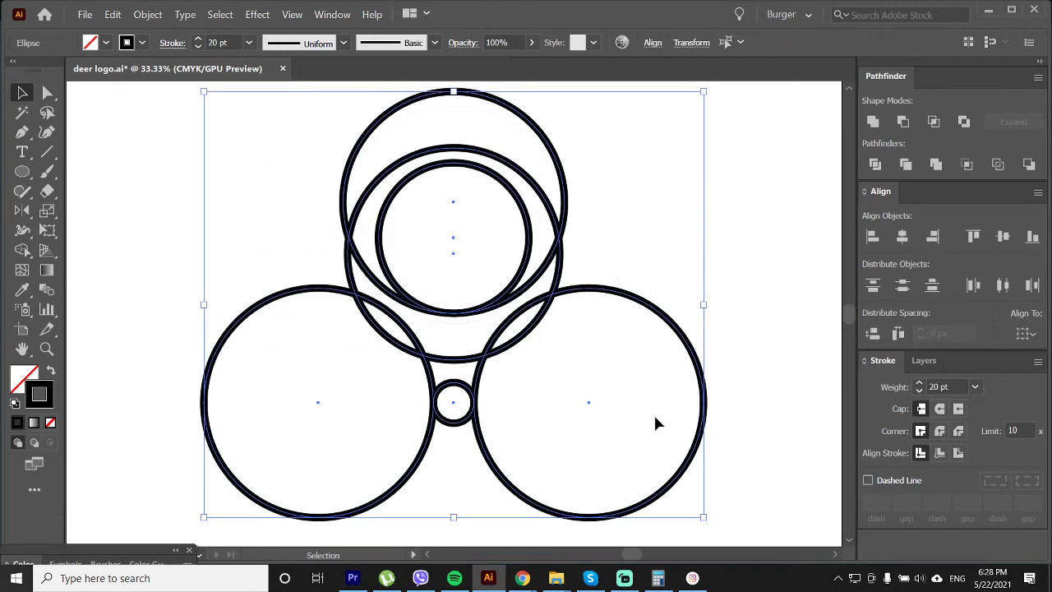
click(21, 255)
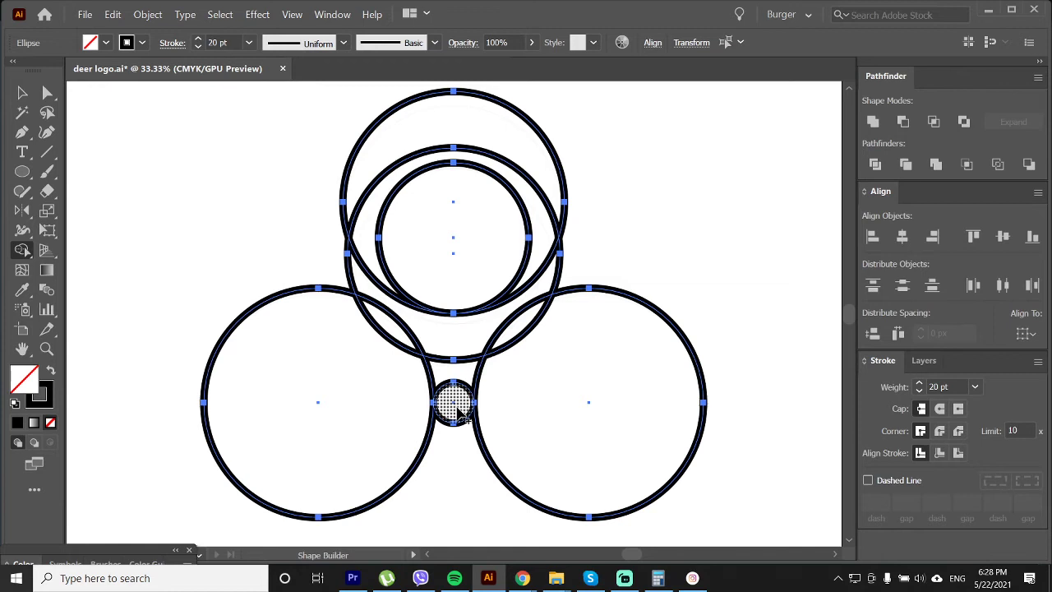
drag(462, 414, 459, 375)
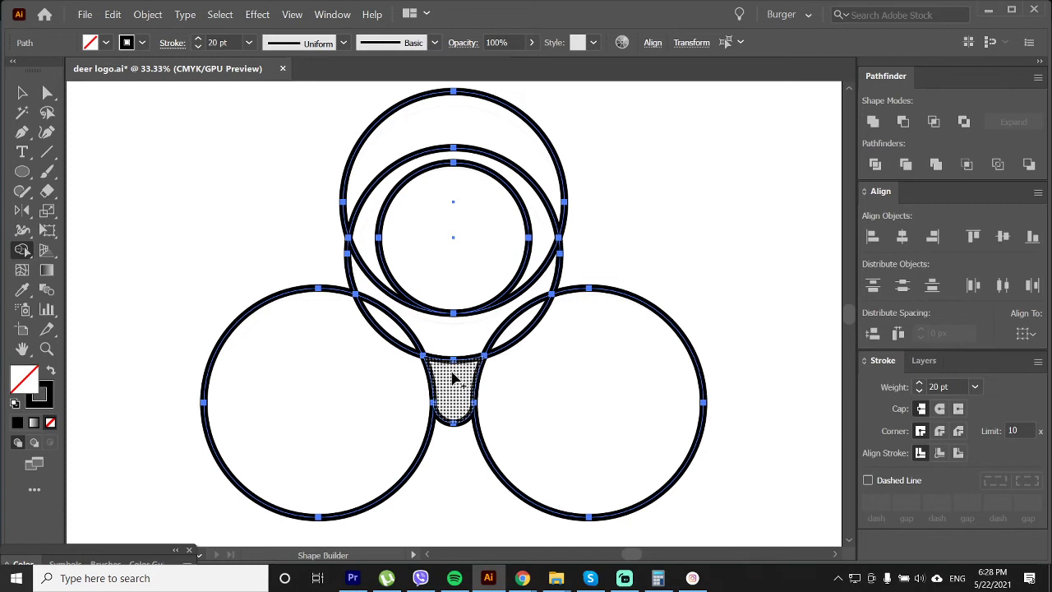
click(510, 334)
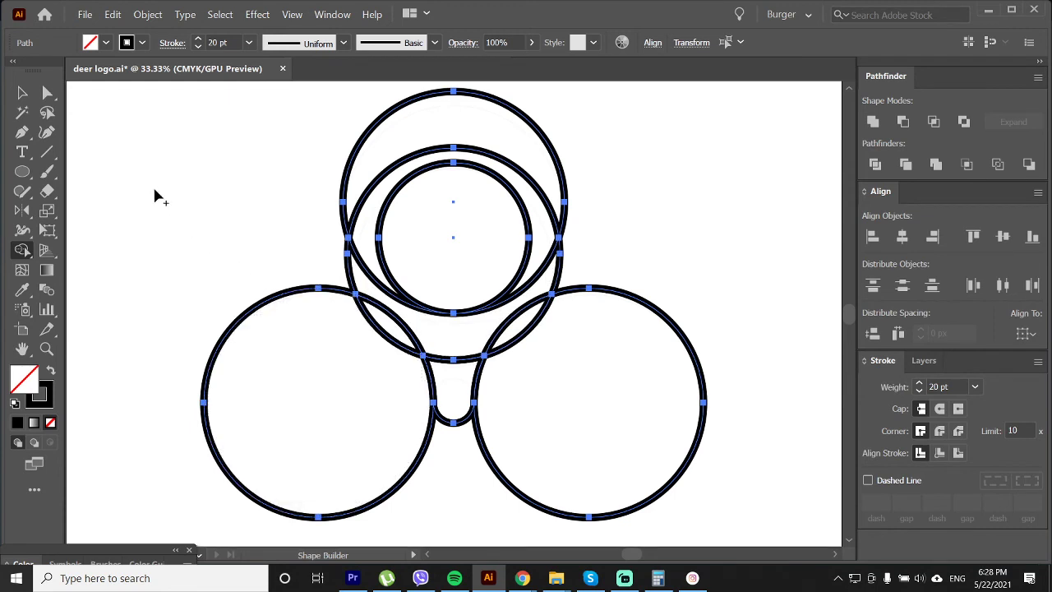
Delete the upper arc and upper segments of the top circle with Direct Selection.
key(a)
drag(327, 110, 545, 137)
key(Delete)
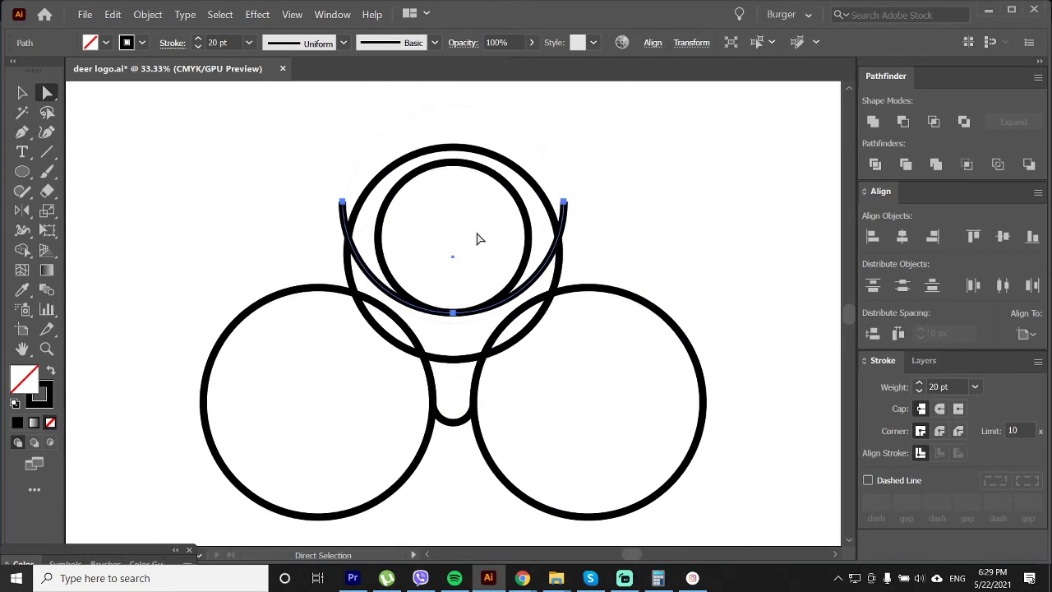
click(477, 237)
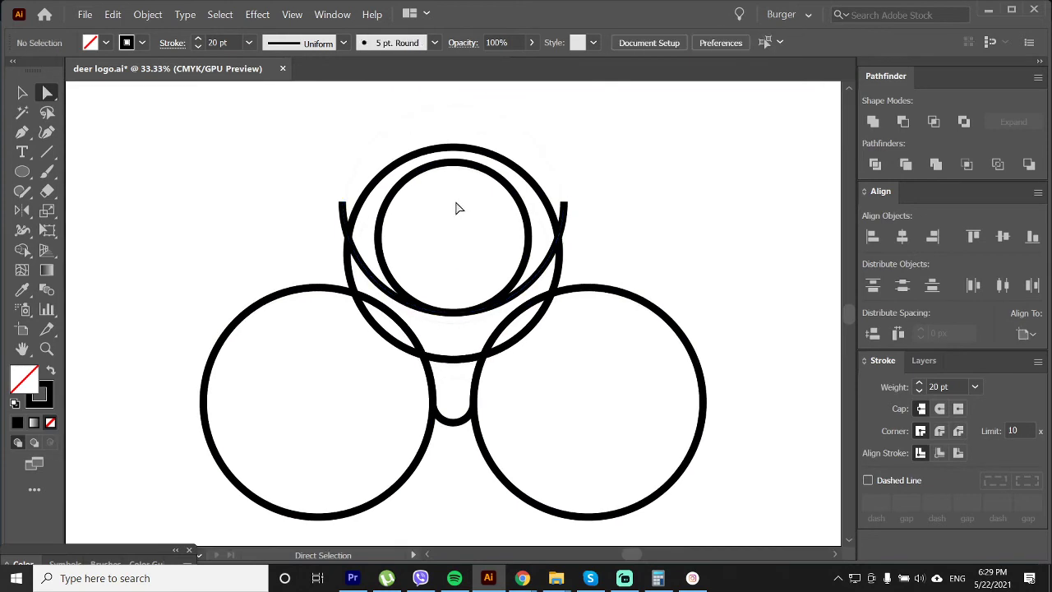
click(485, 155)
click(442, 135)
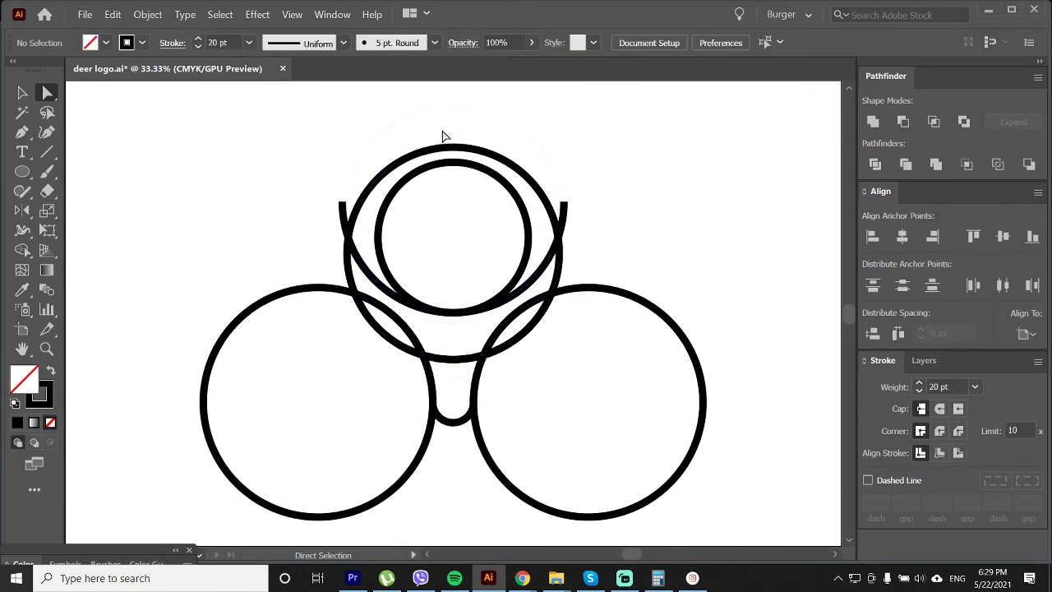
click(346, 269)
shift+click(366, 266)
key(Delete)
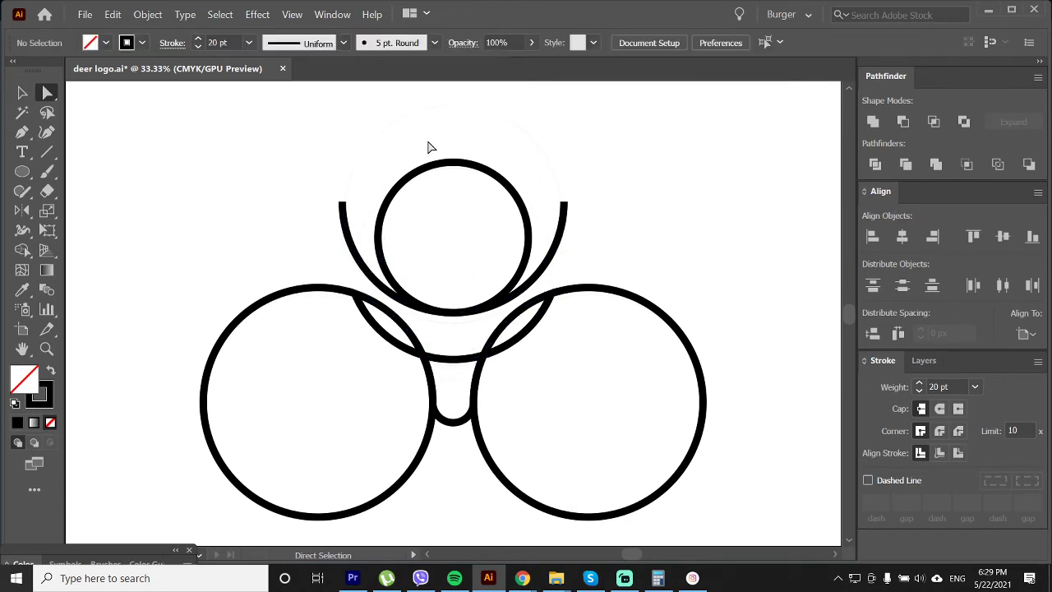
Remove the inner circle's upper half, the arc between the lower circles, and both side circles.
drag(428, 147, 462, 175)
key(Delete)
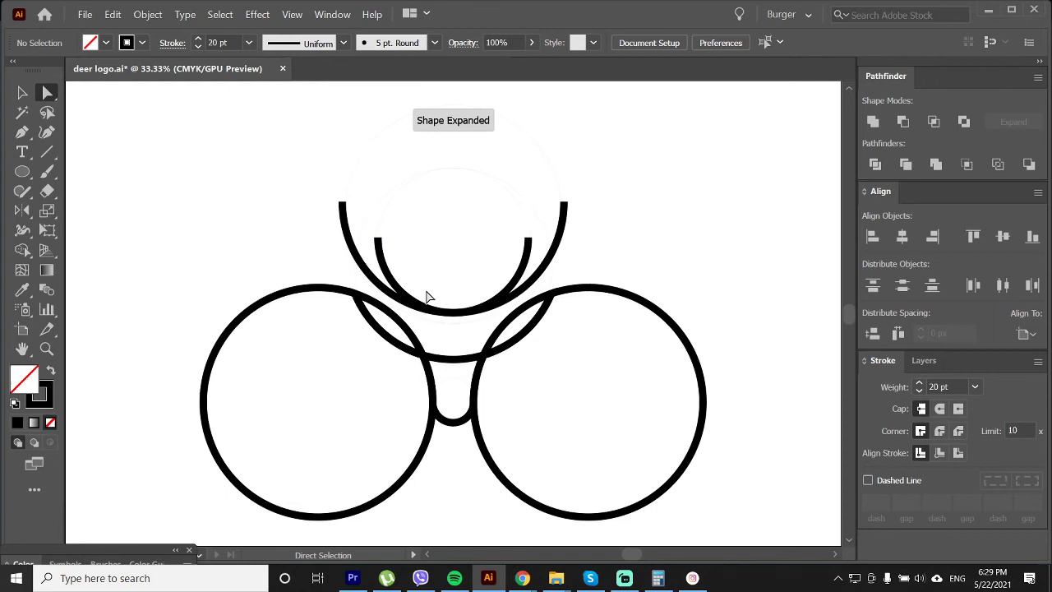
click(454, 356)
key(Delete)
click(458, 351)
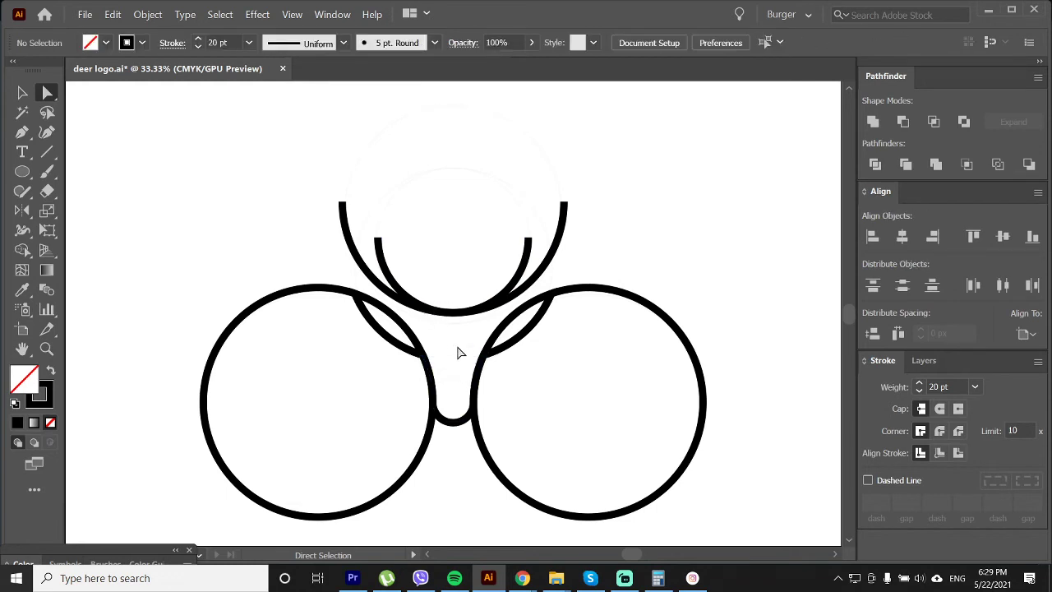
drag(188, 293, 321, 490)
key(Delete)
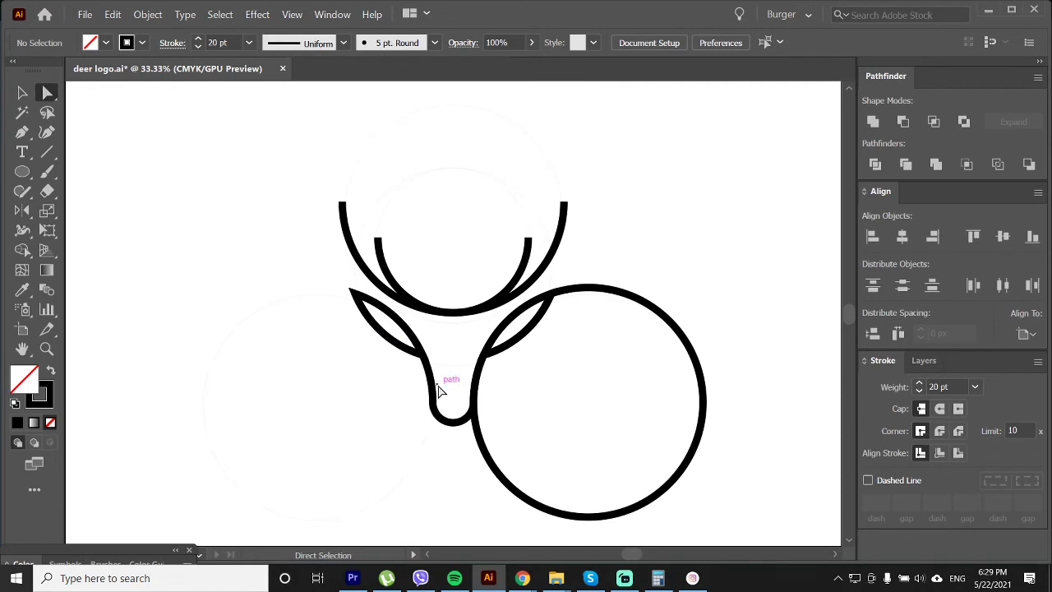
drag(579, 268, 709, 502)
key(Delete)
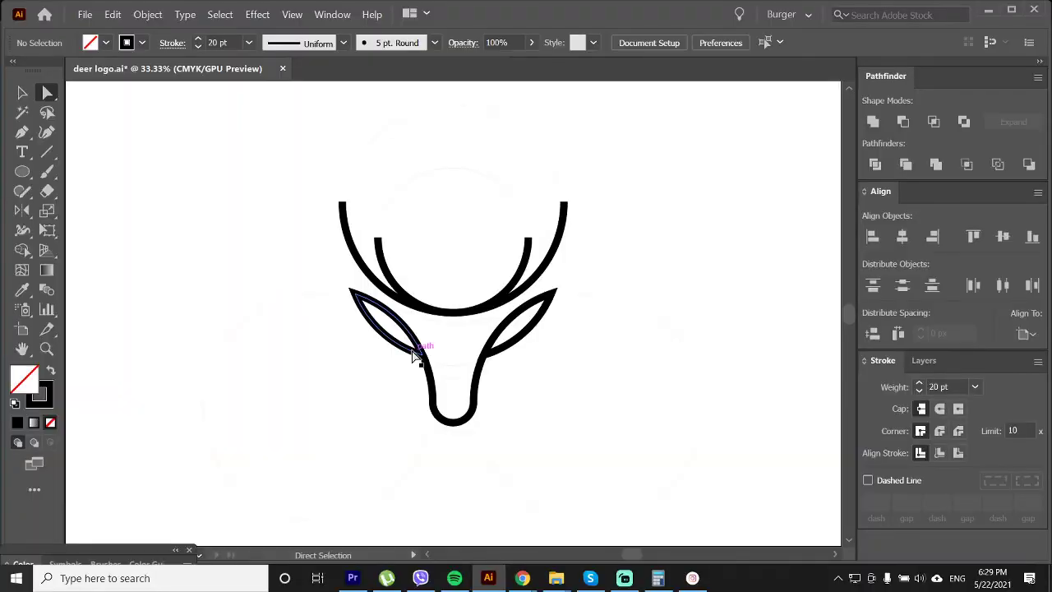
Draw a circle about 493 px wide centred on the chin, crossing both ears.
click(23, 170)
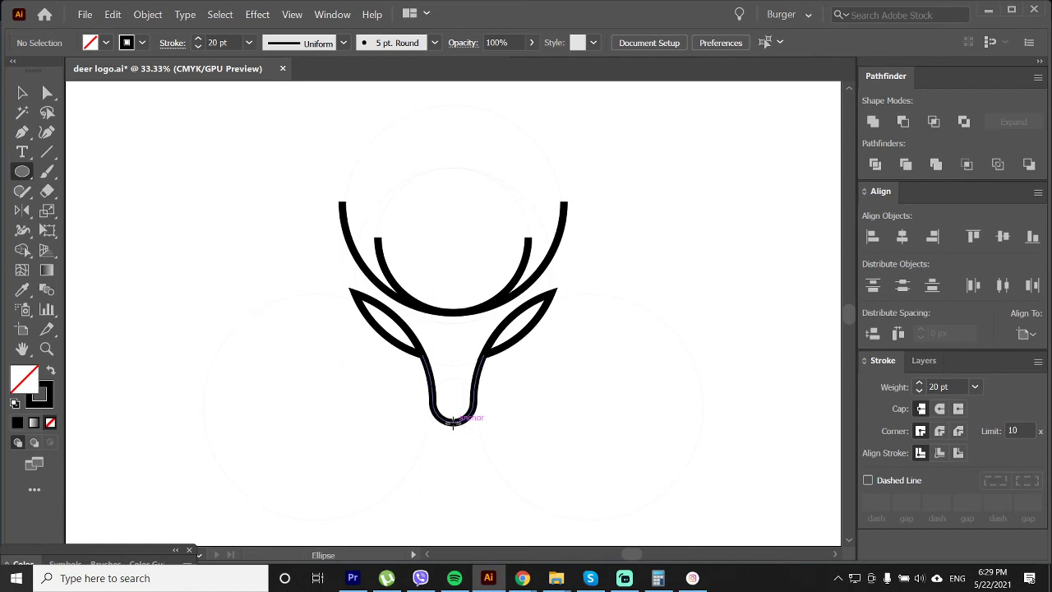
drag(452, 422, 498, 519)
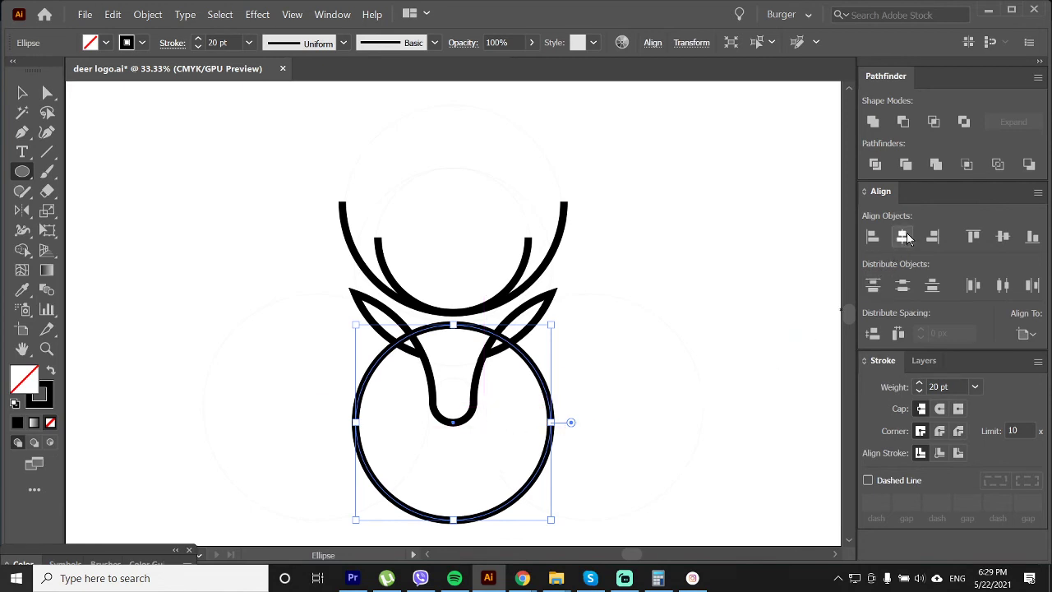
key(v)
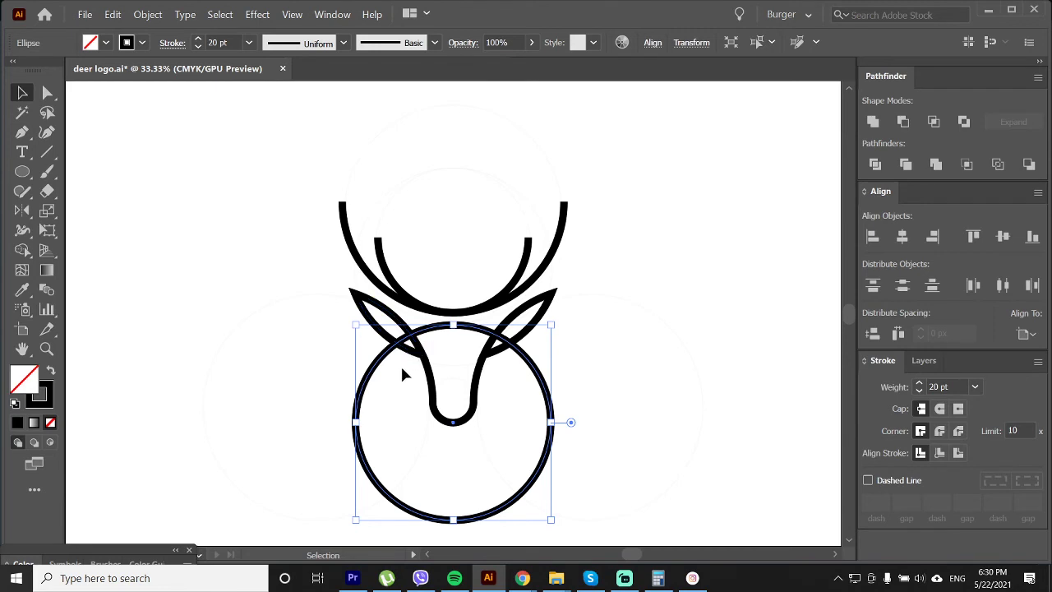
Lock the chin circle in Layers and cut the left ear open where the circle crosses it.
click(921, 362)
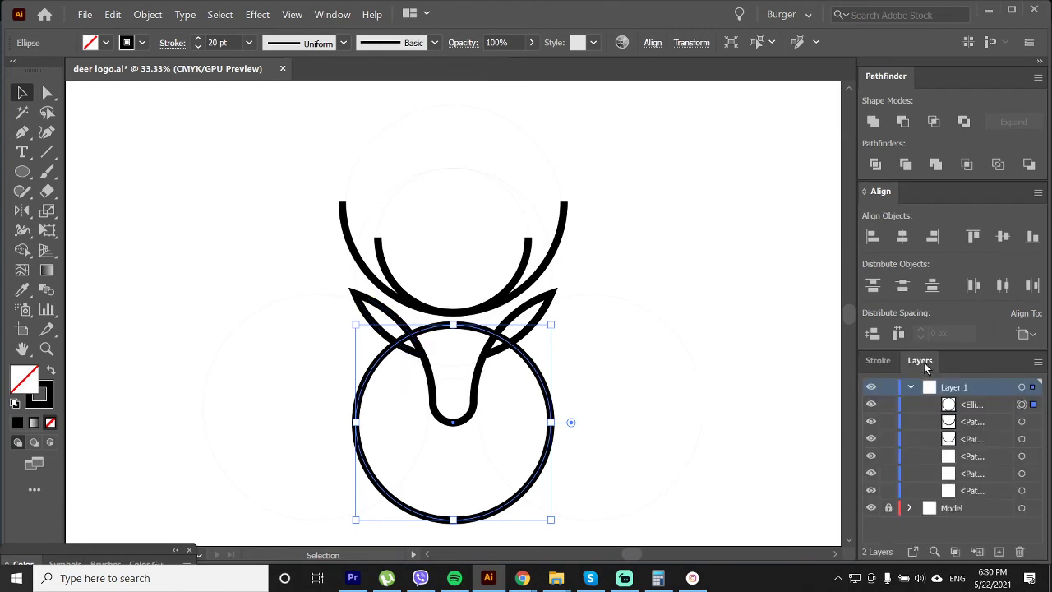
click(888, 404)
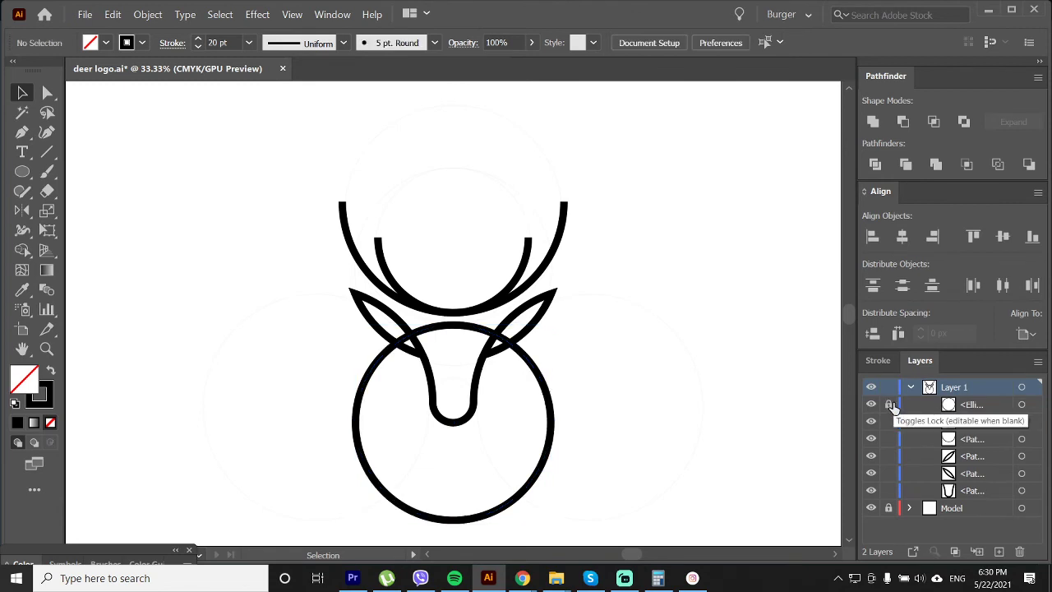
click(408, 355)
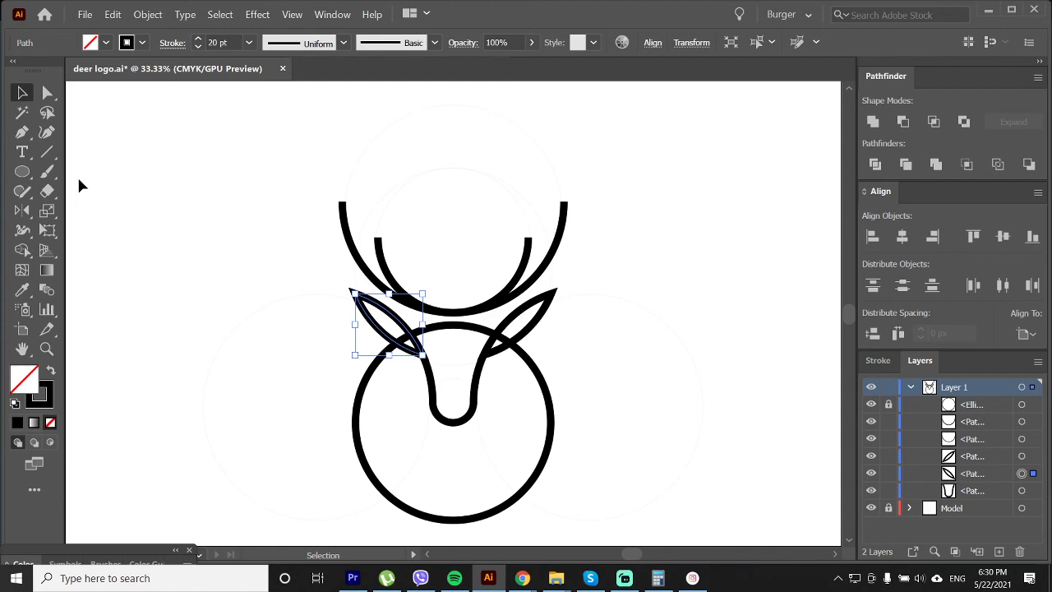
click(22, 131)
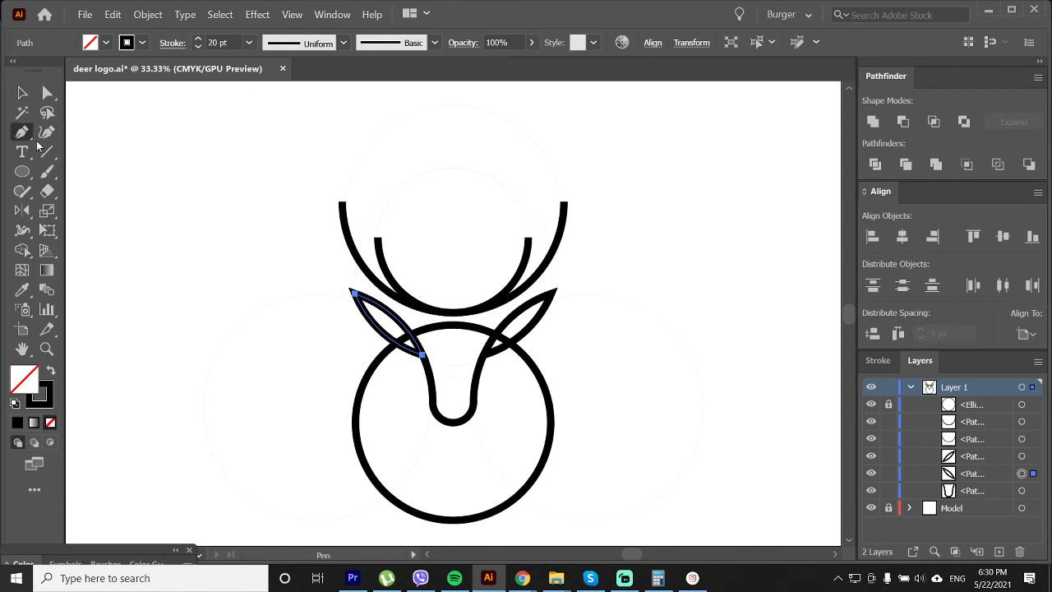
click(395, 341)
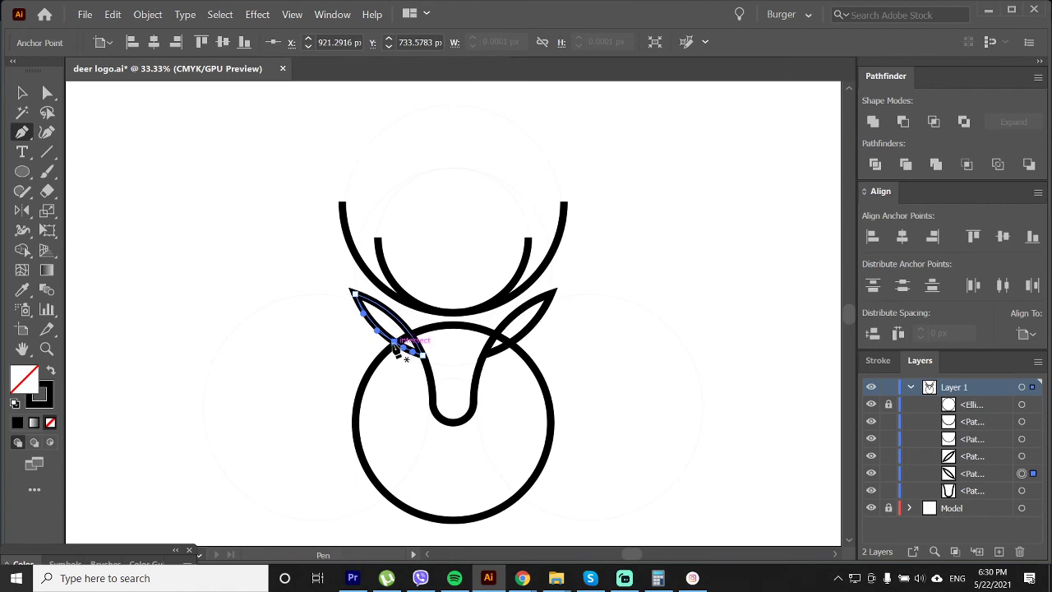
click(49, 96)
click(398, 378)
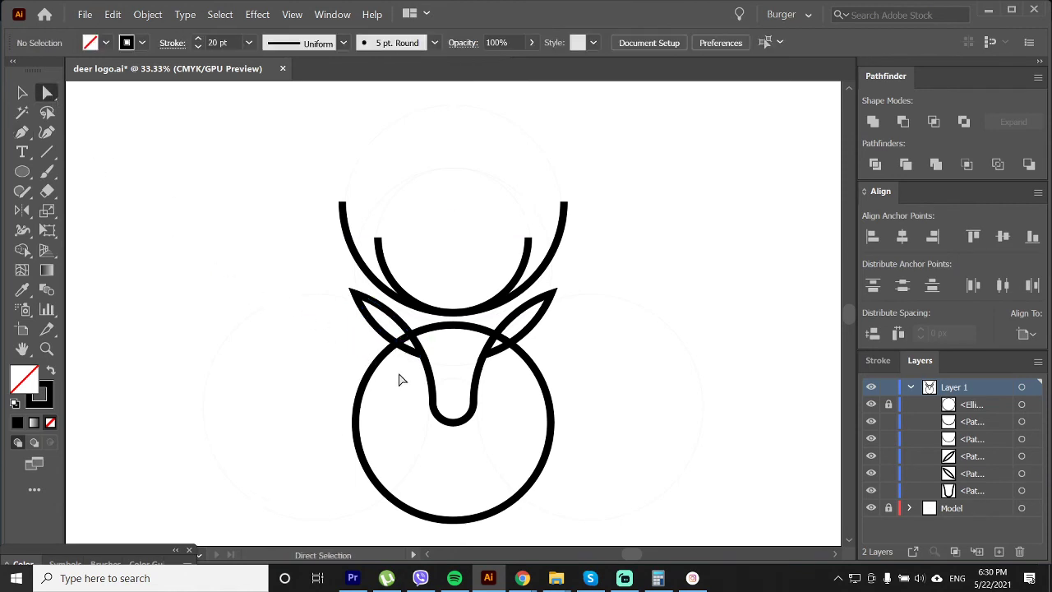
click(414, 360)
click(411, 364)
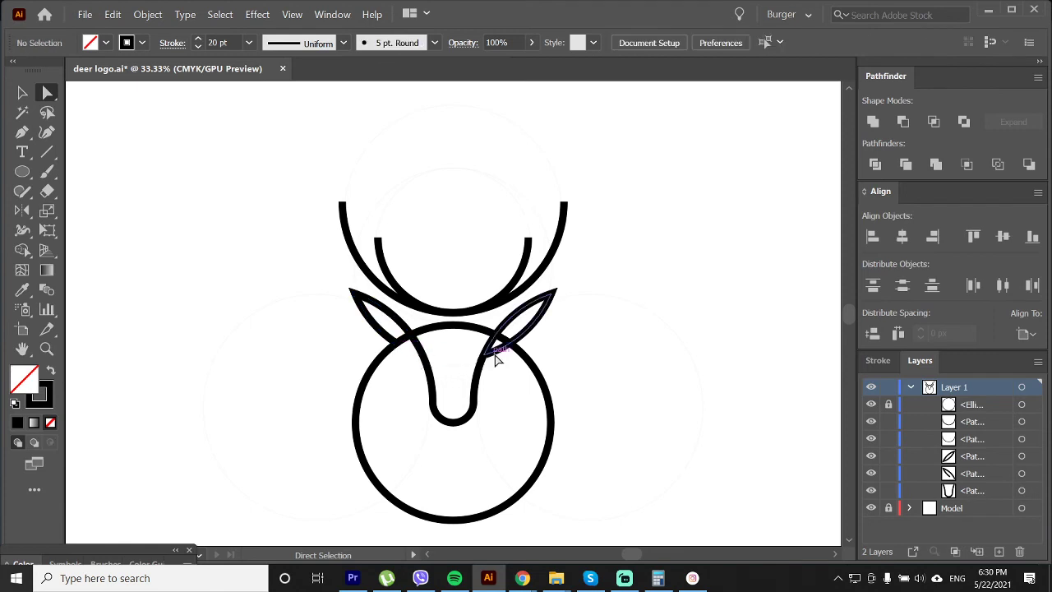
Split the right ear at the circle crossing and delete the chin-centred circle.
key(p)
key(a)
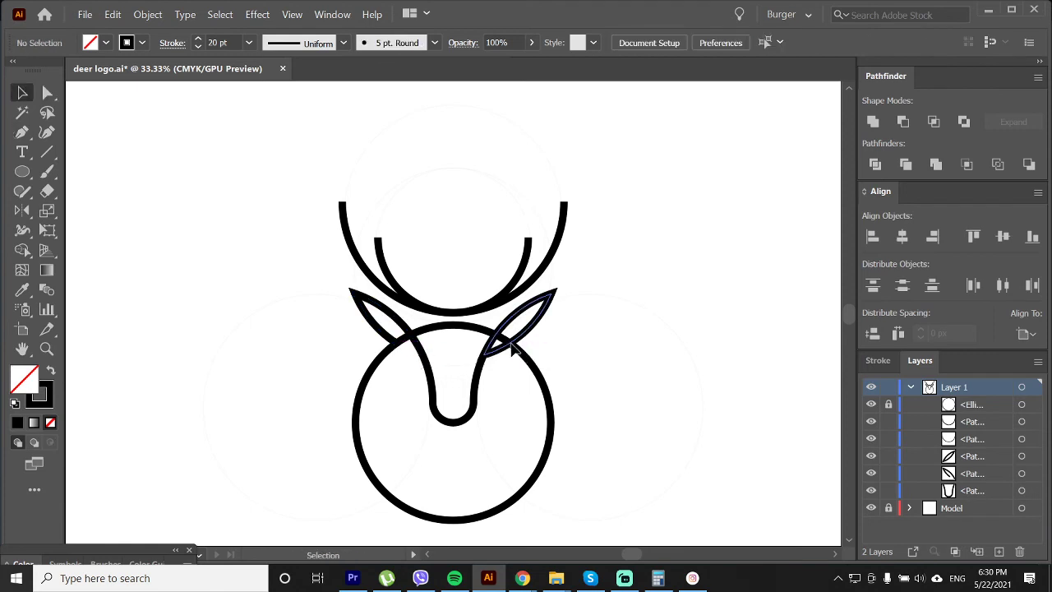
click(503, 349)
click(507, 369)
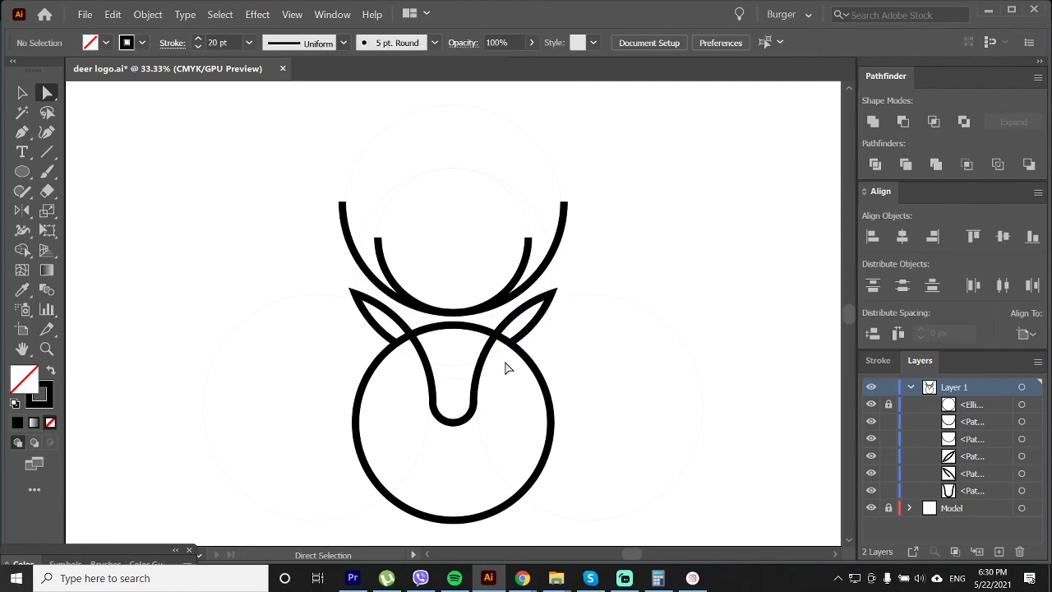
key(v)
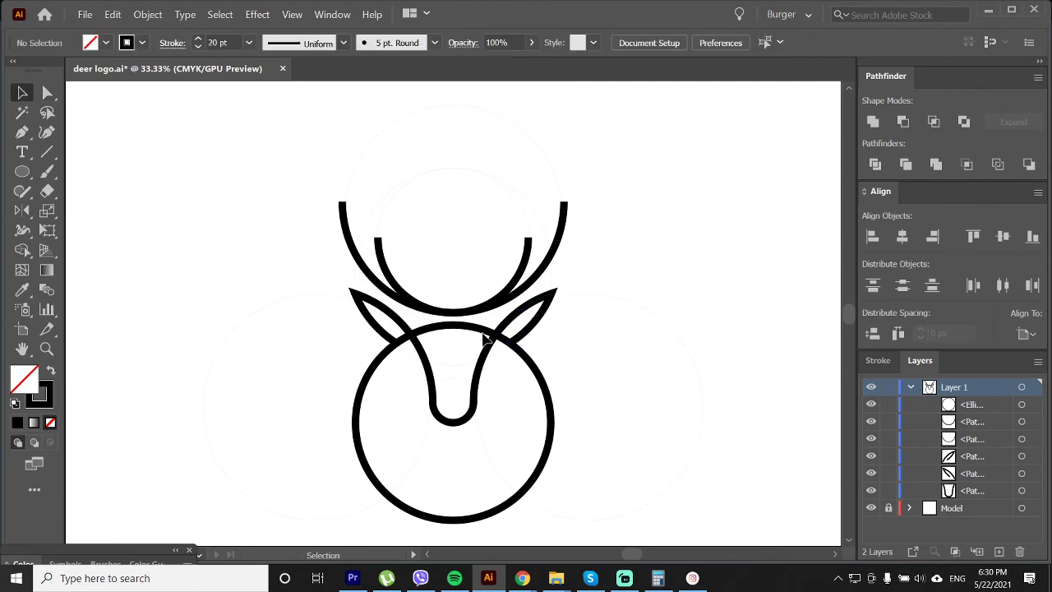
click(484, 336)
key(Delete)
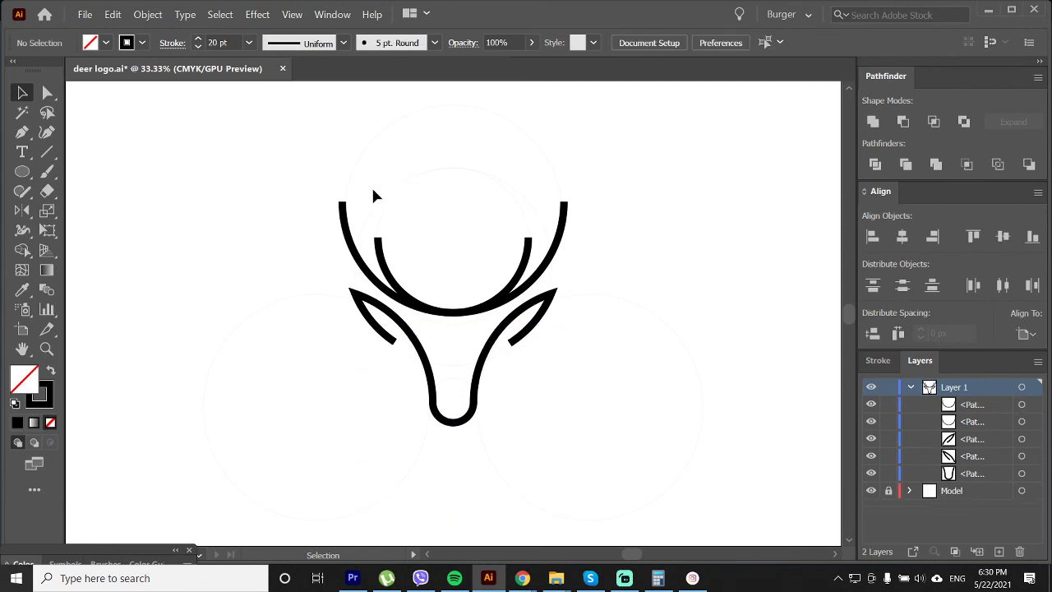
Switch all deer logo paths to Round Join and Round Cap strokes, then deselect.
drag(312, 178, 658, 429)
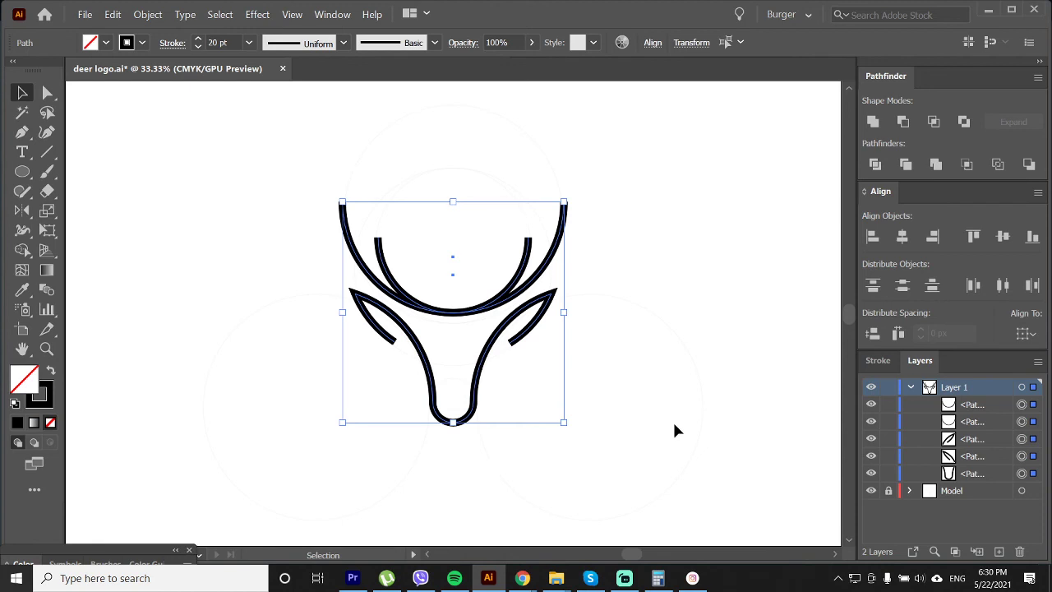
click(878, 360)
click(939, 431)
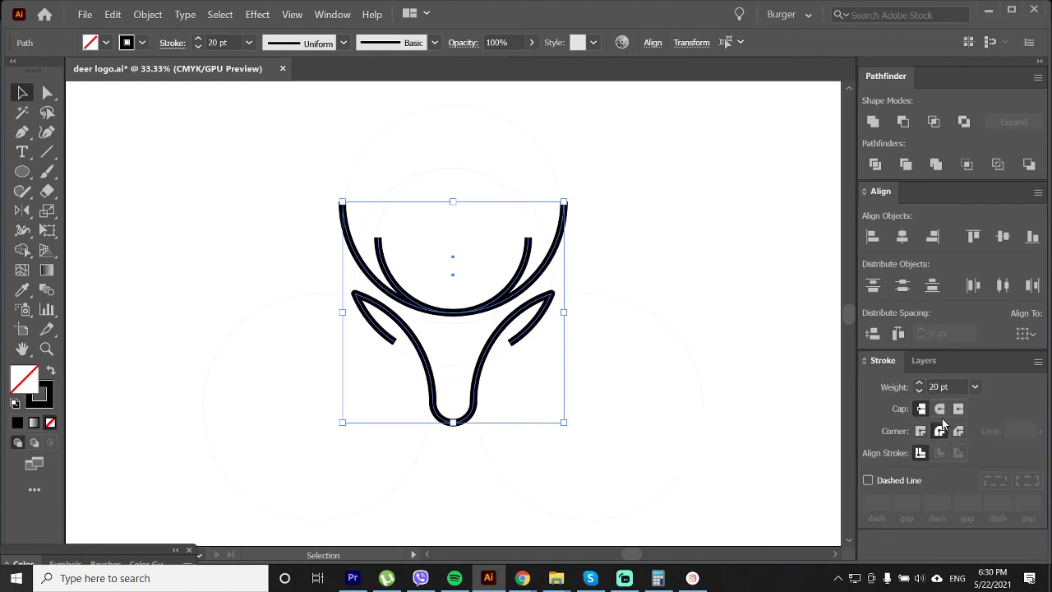
click(939, 408)
click(672, 385)
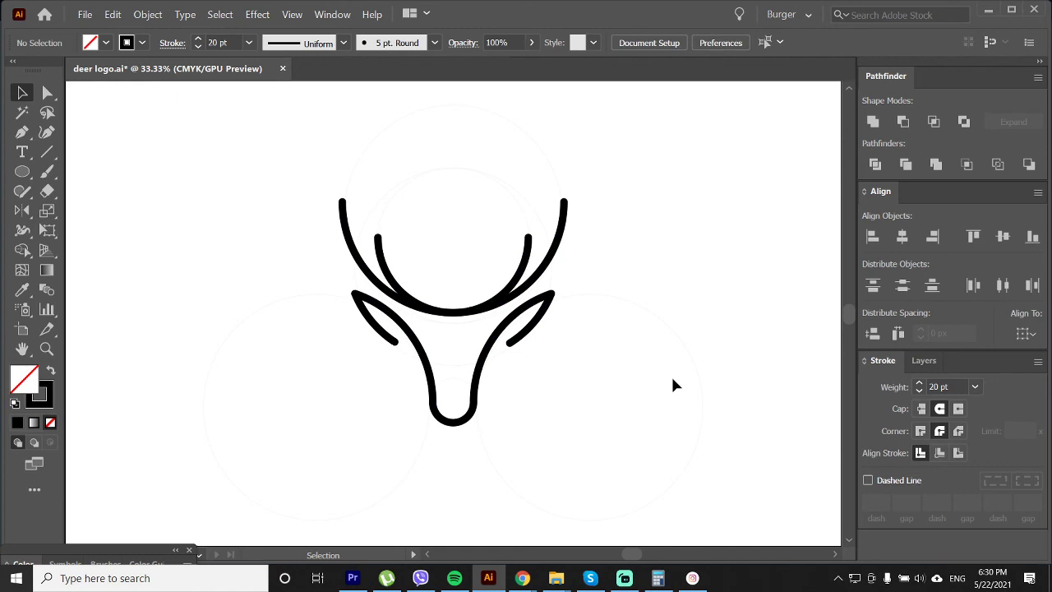
click(561, 230)
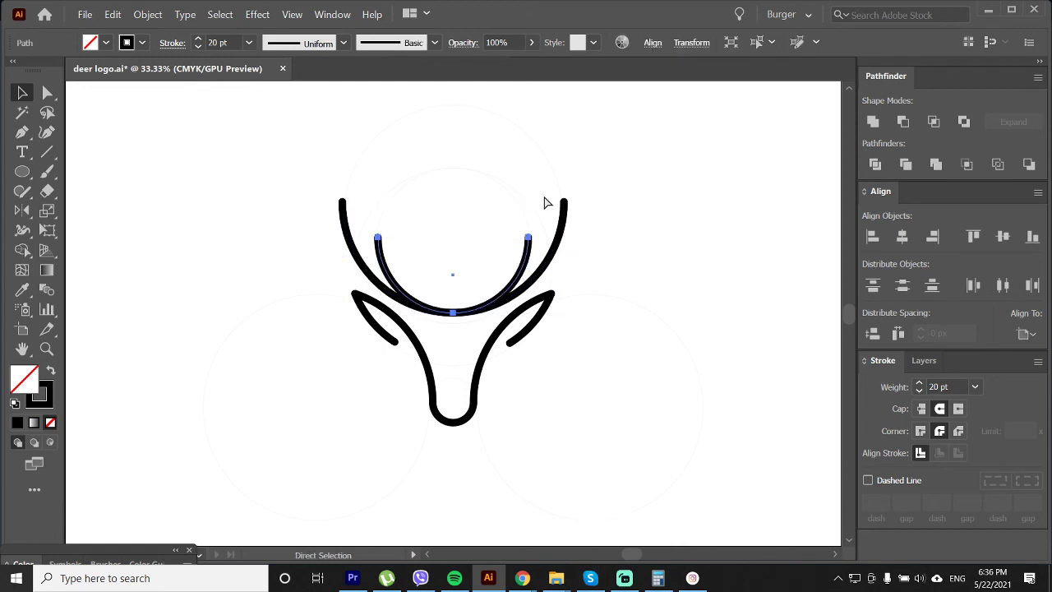
drag(566, 197, 573, 296)
drag(378, 218, 351, 252)
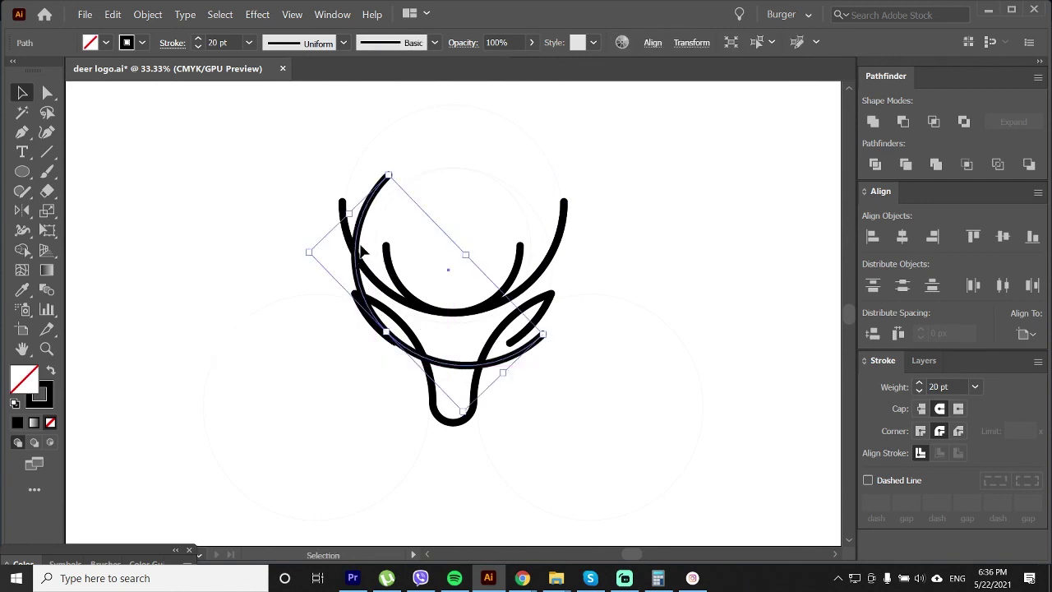
key(ctrl+shift+a)
key(a)
click(356, 280)
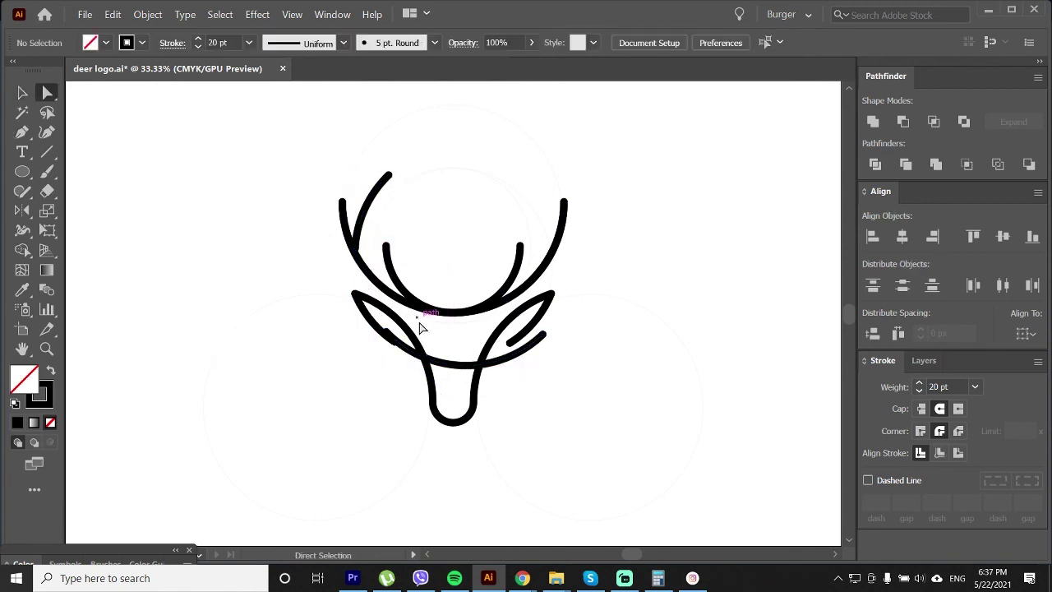
key(Delete)
key(v)
mouse_move(389, 174)
mouse_down()
mouse_move(362, 215)
mouse_move(402, 265)
mouse_up()
key(o)
drag(452, 205, 451, 328)
key(v)
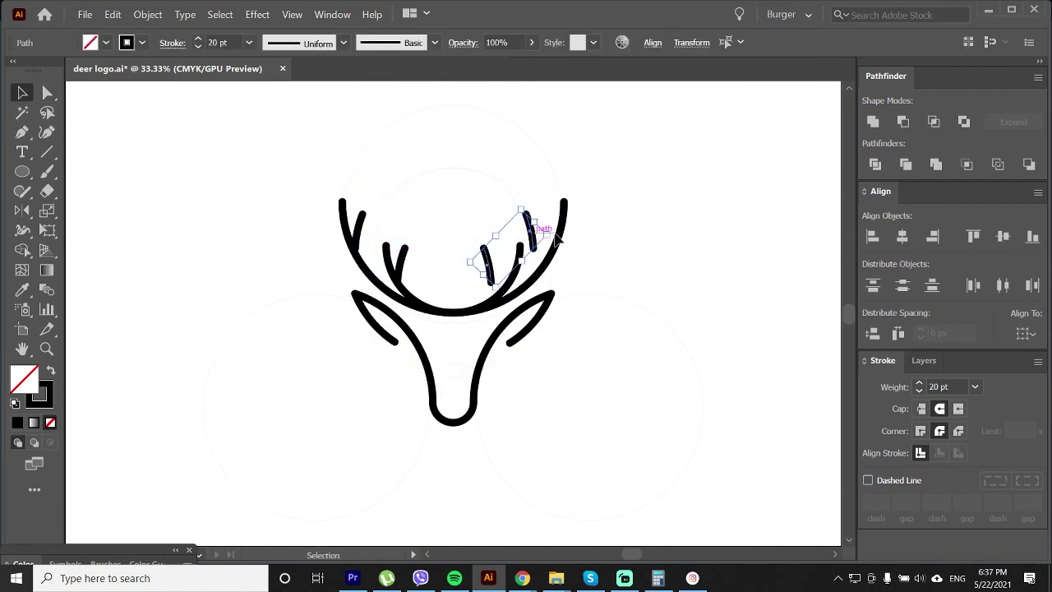
drag(534, 239, 567, 225)
click(480, 191)
key(p)
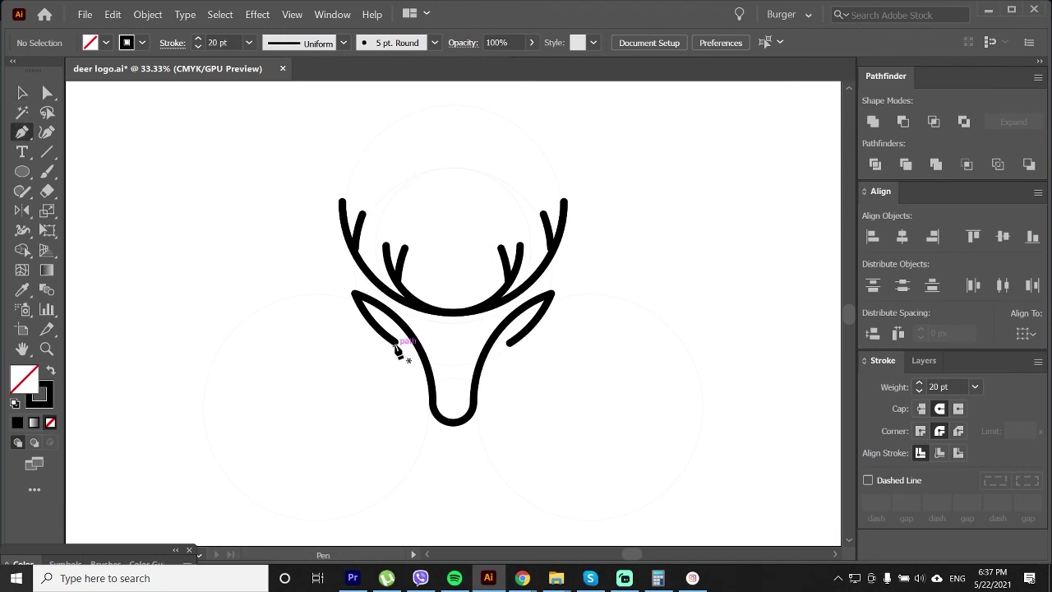
click(394, 341)
mouse_move(444, 358)
mouse_down()
mouse_move(462, 361)
mouse_move(449, 355)
mouse_up()
ctrl+click(493, 362)
click(509, 342)
key(v)
click(516, 382)
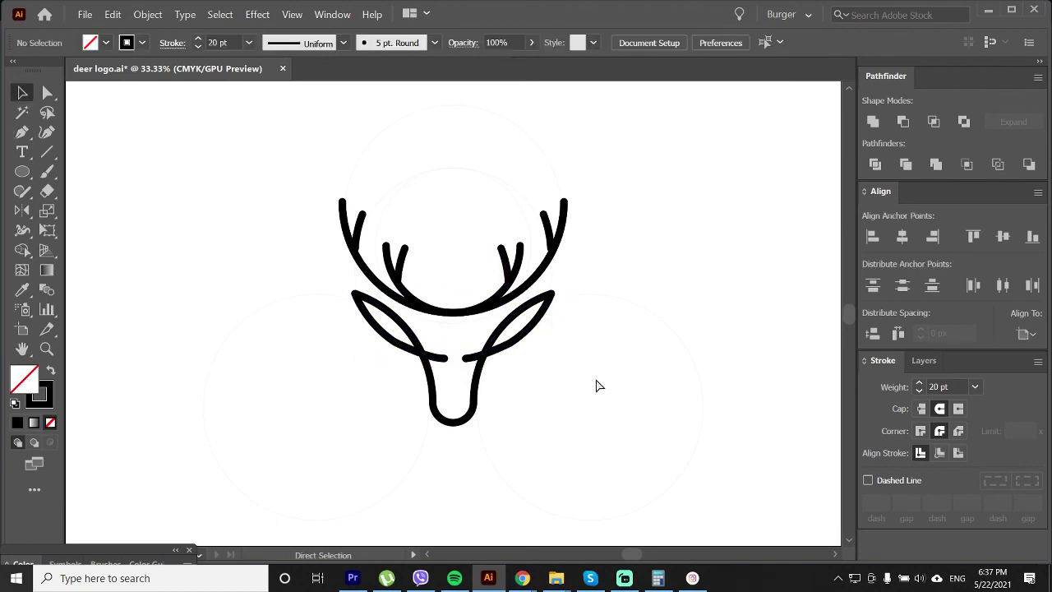
key(ctrl+z)
key(ctrl+z)
key(ctrl+z)
key(ctrl+z)
key(ctrl+z)
key(ctrl+z)
key(ctrl+z)
key(ctrl+z)
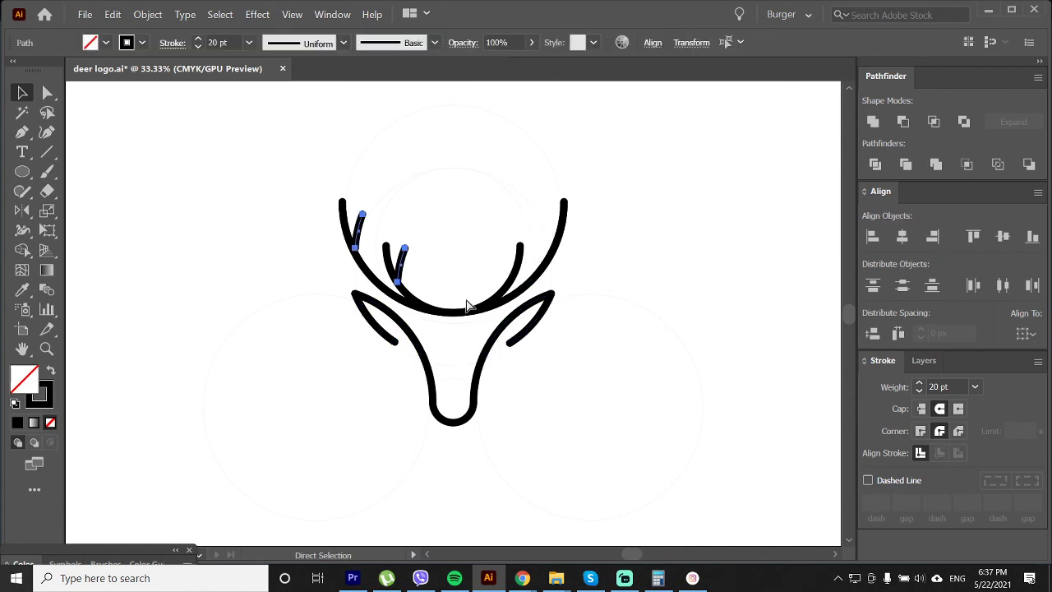
key(ctrl+z)
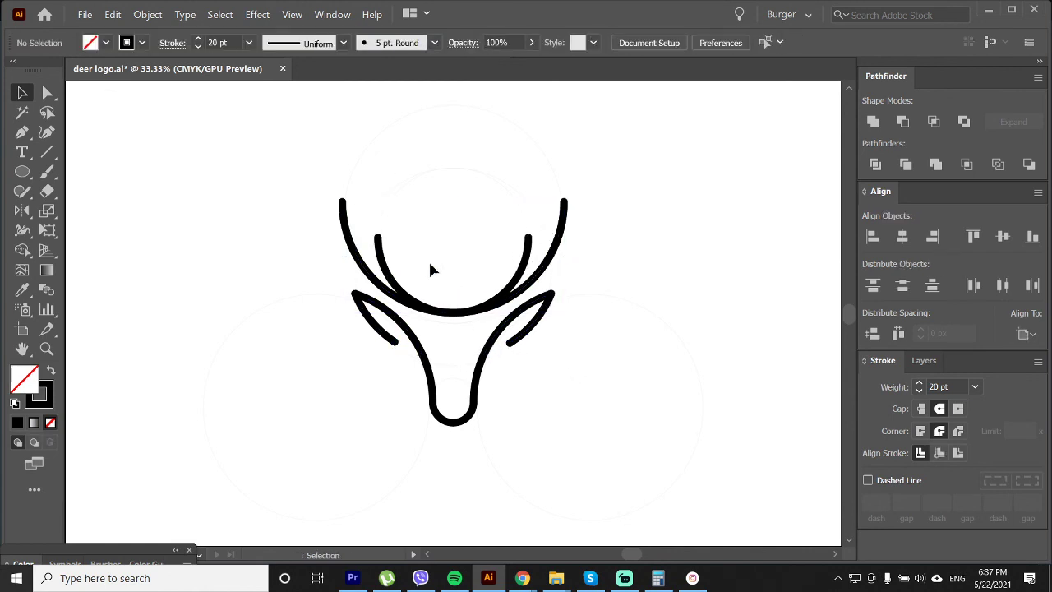